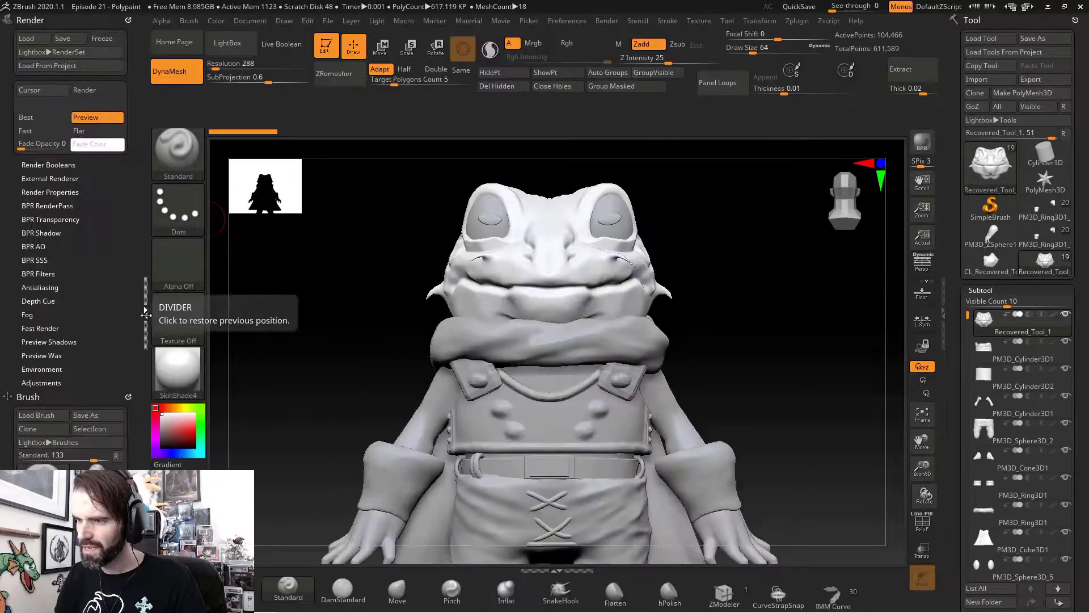
Dock the Color palette in the left tray, then try red and reset the main colour to white
left_click(146, 314)
left_click(3, 311)
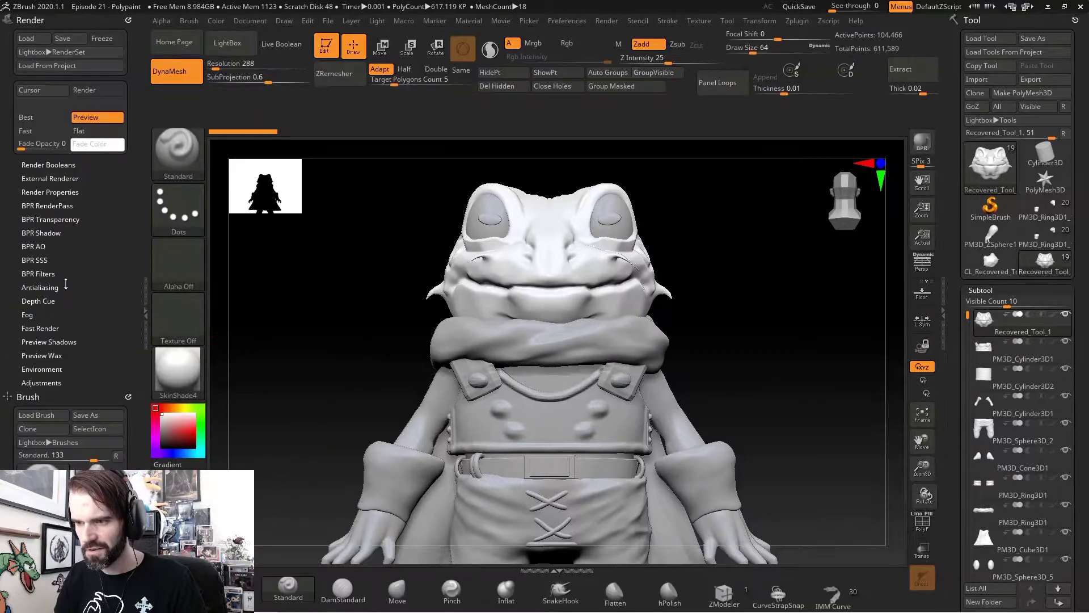
left_click(216, 21)
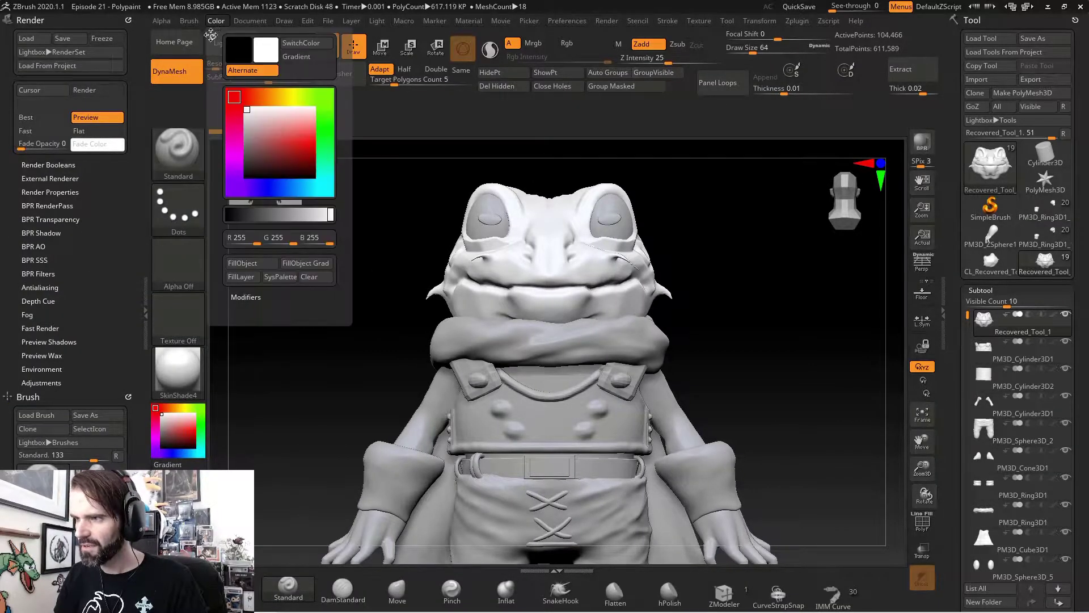
left_click_drag(215, 36, 56, 103)
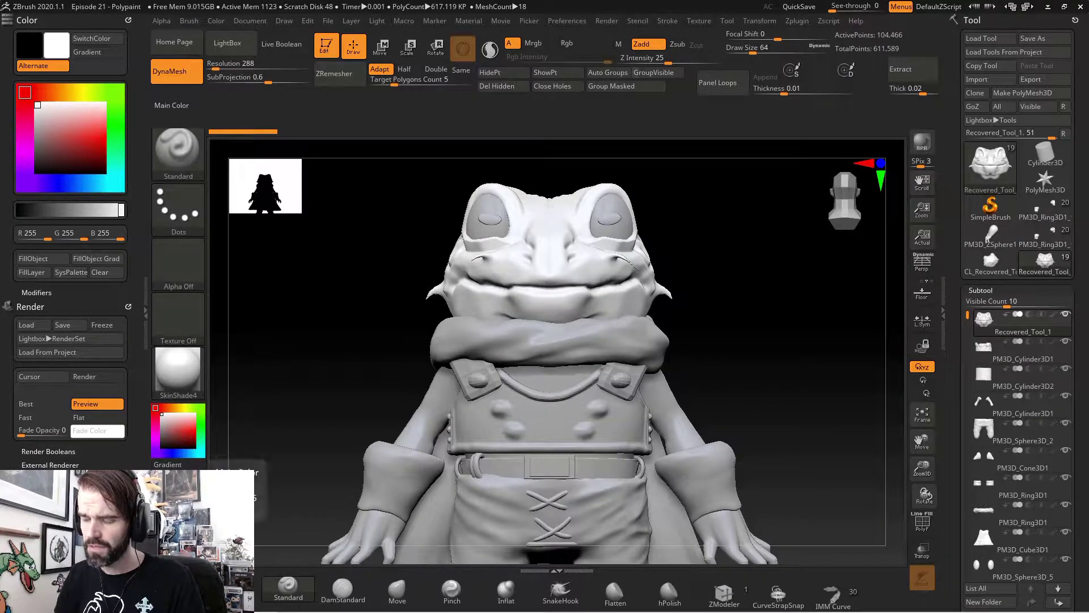
left_click_drag(170, 419, 194, 426)
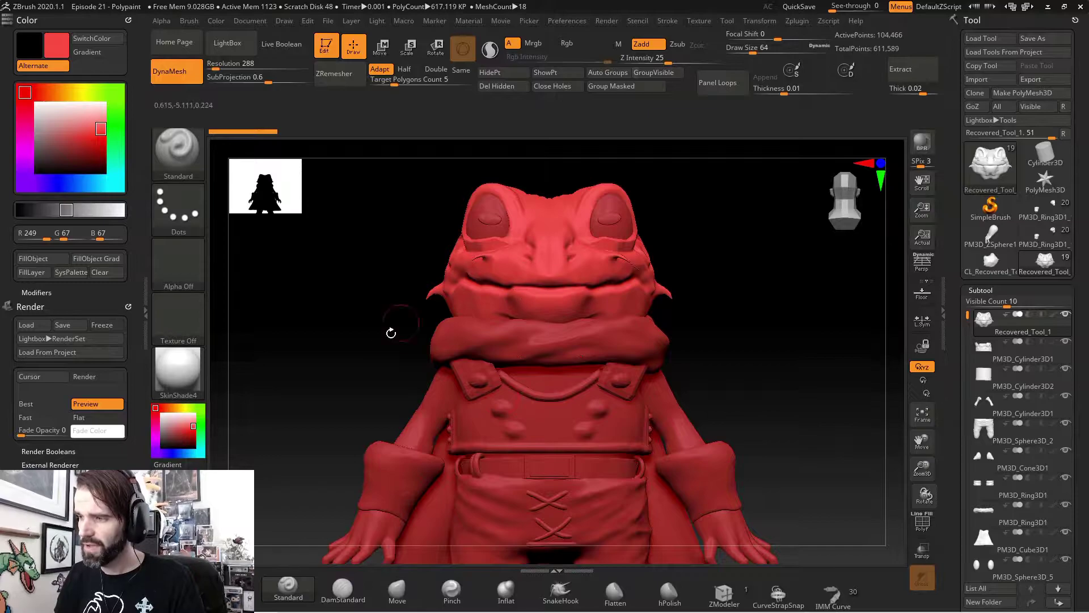
left_click_drag(170, 416, 162, 414)
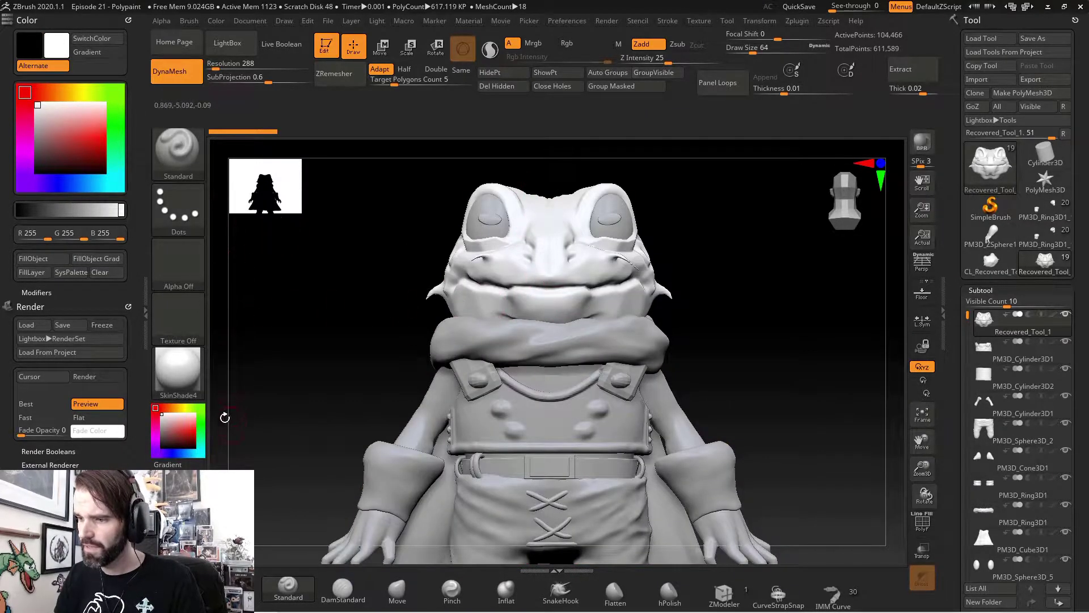
Browse the material list, then set the main colour to soft red (217, 77, 77)
left_click(182, 383)
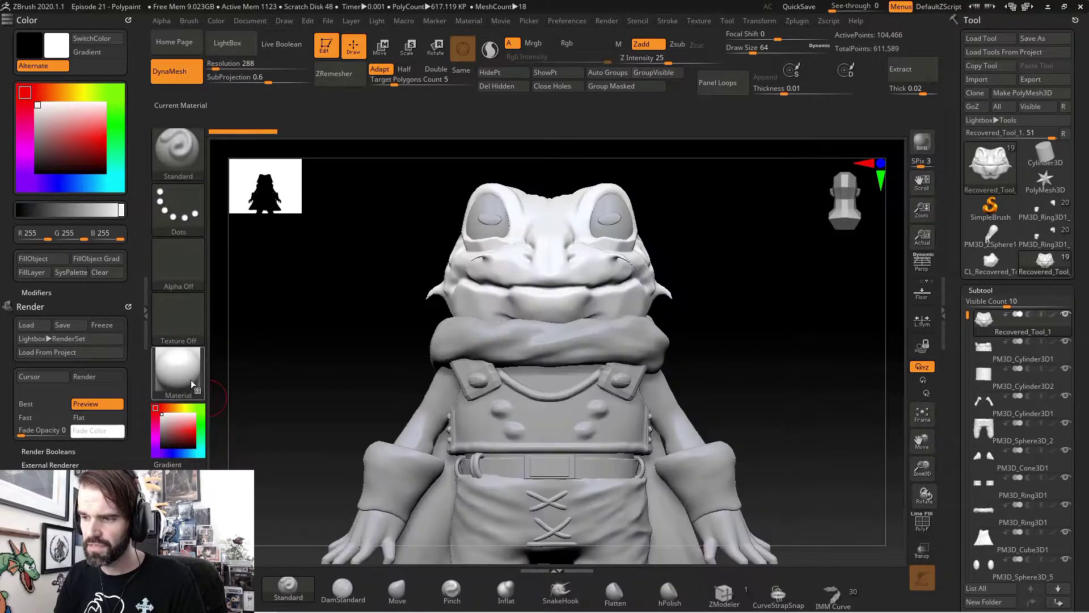
left_click(187, 375)
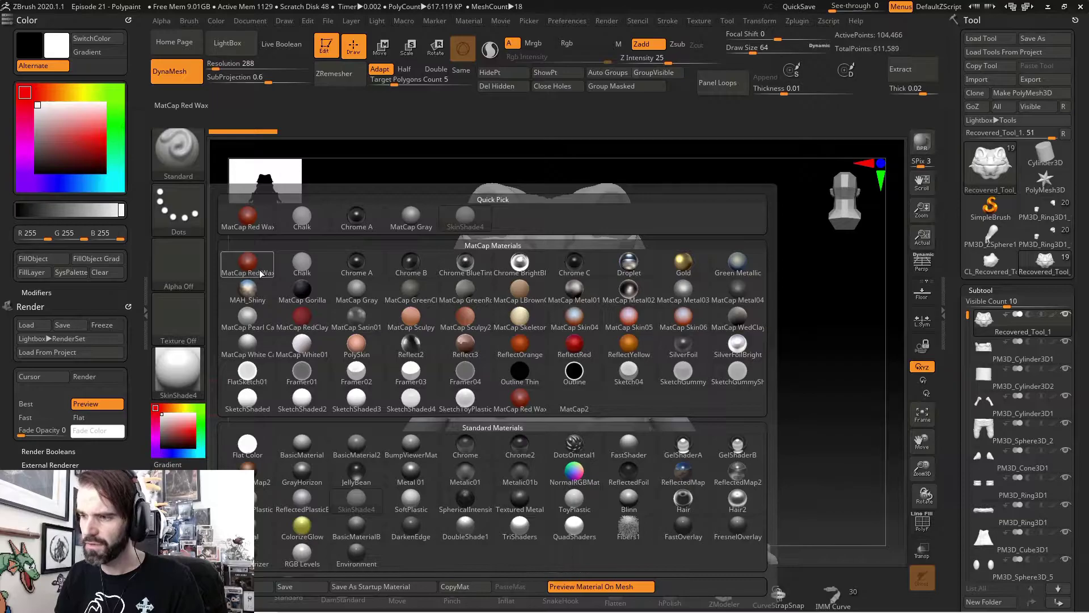
mouse_move(260, 274)
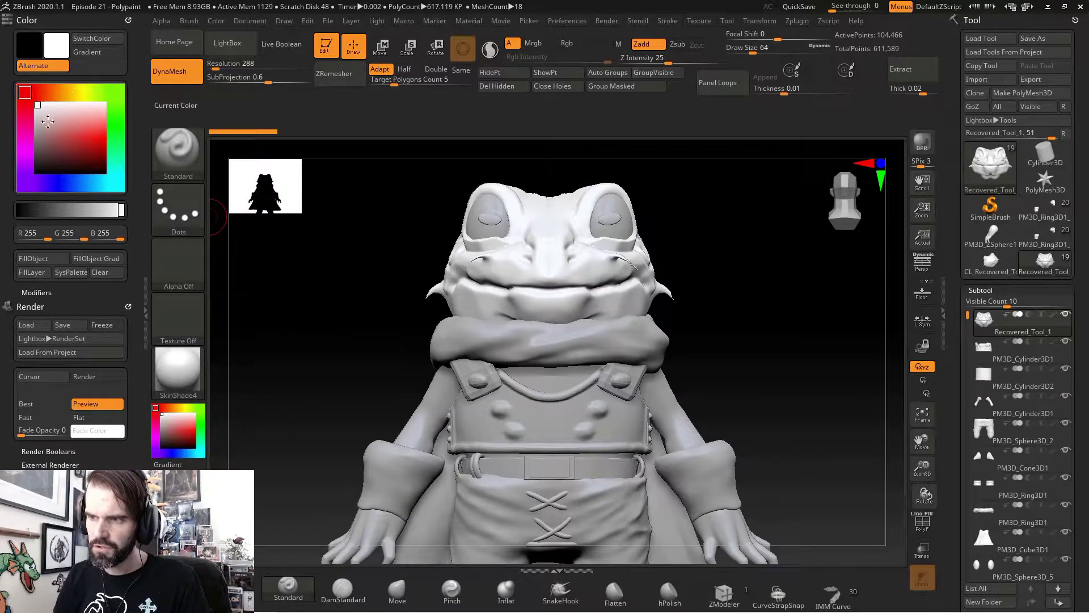
left_click_drag(44, 106, 80, 132)
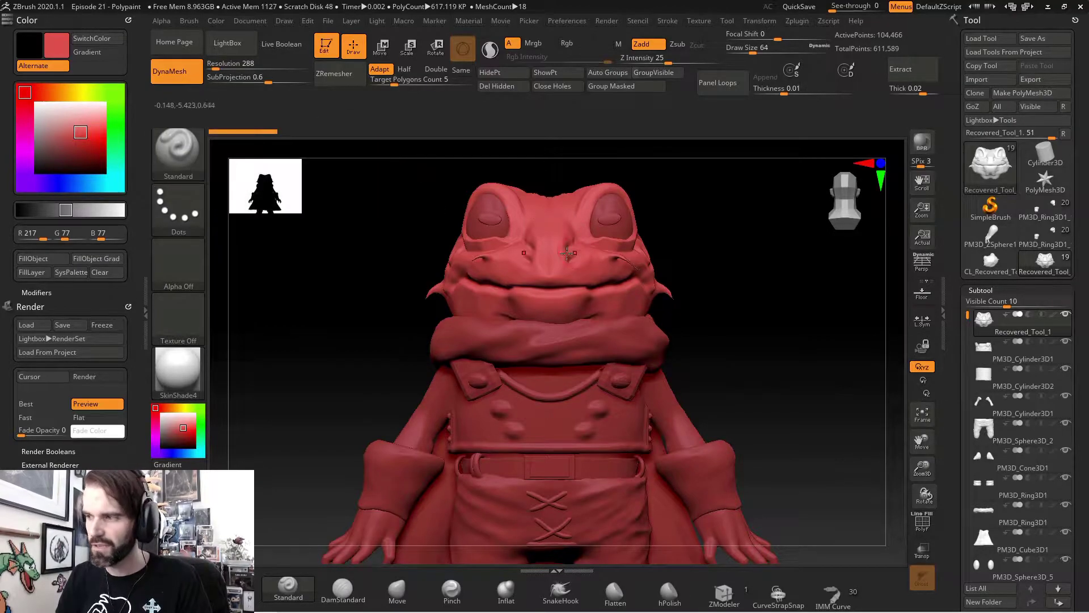
Fill the scarf subtool with brown (138, 102, 62) with Rgb on, then reset colour to white
left_click(478, 334, "alt")
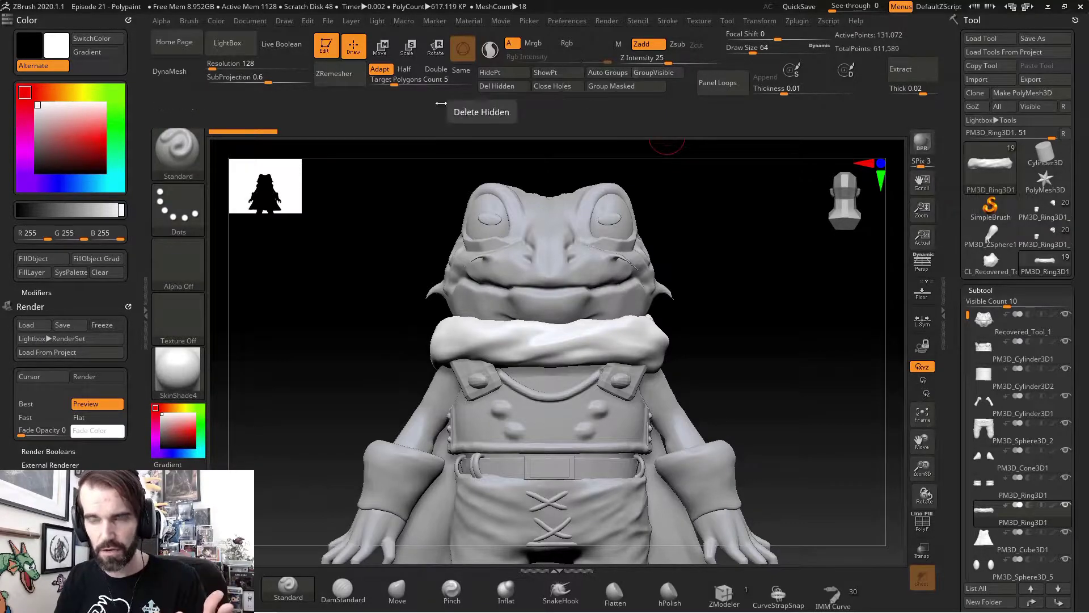
left_click(41, 114)
mouse_move(41, 114)
left_mouse_down()
mouse_move(63, 127)
mouse_move(60, 146)
left_mouse_up()
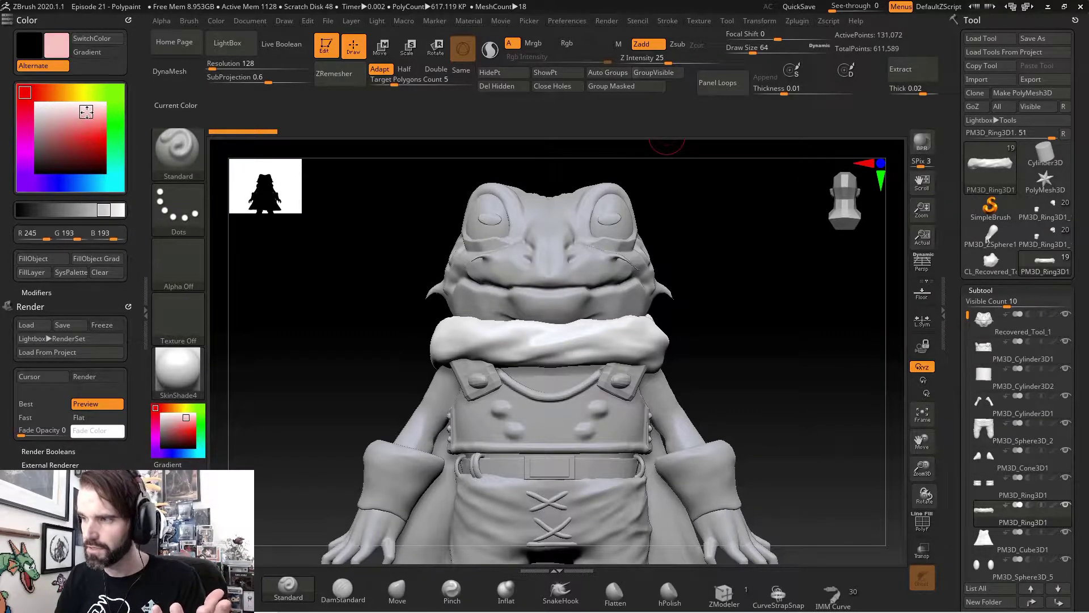
left_click(59, 91)
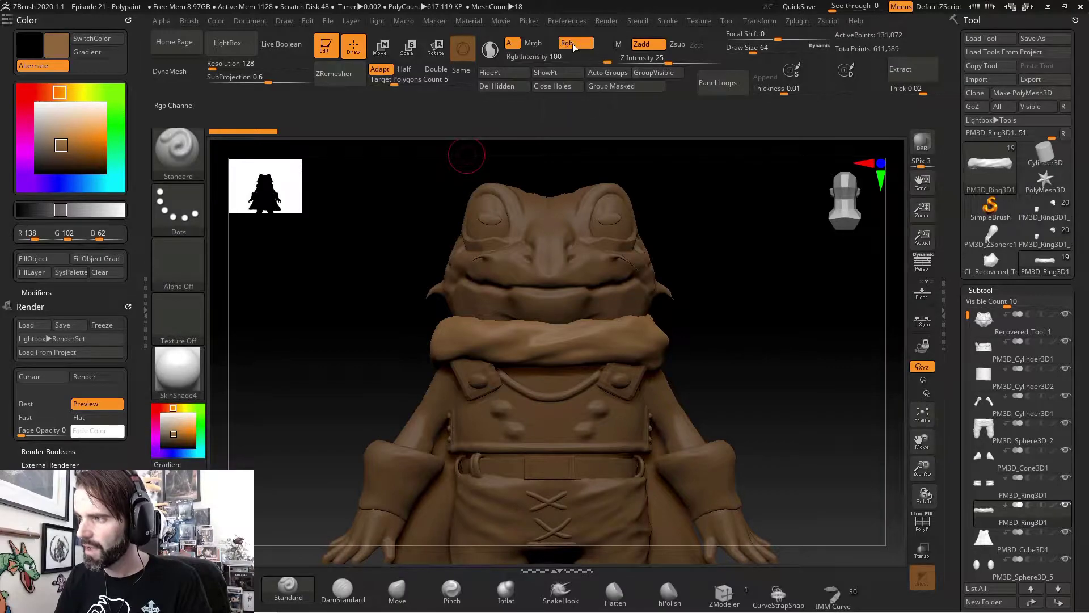
left_click(577, 48)
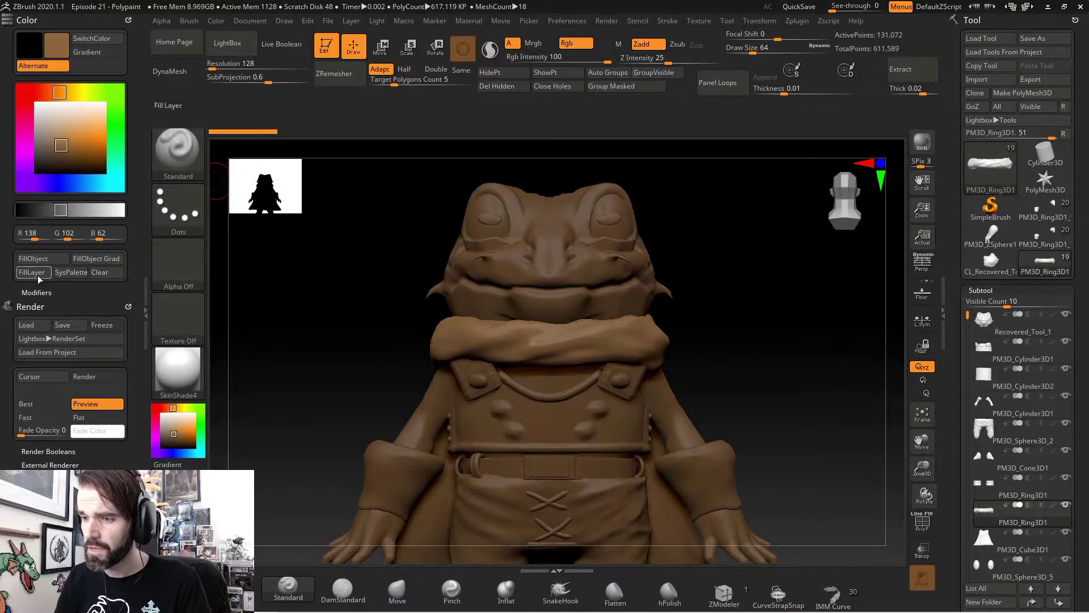
left_click(43, 260)
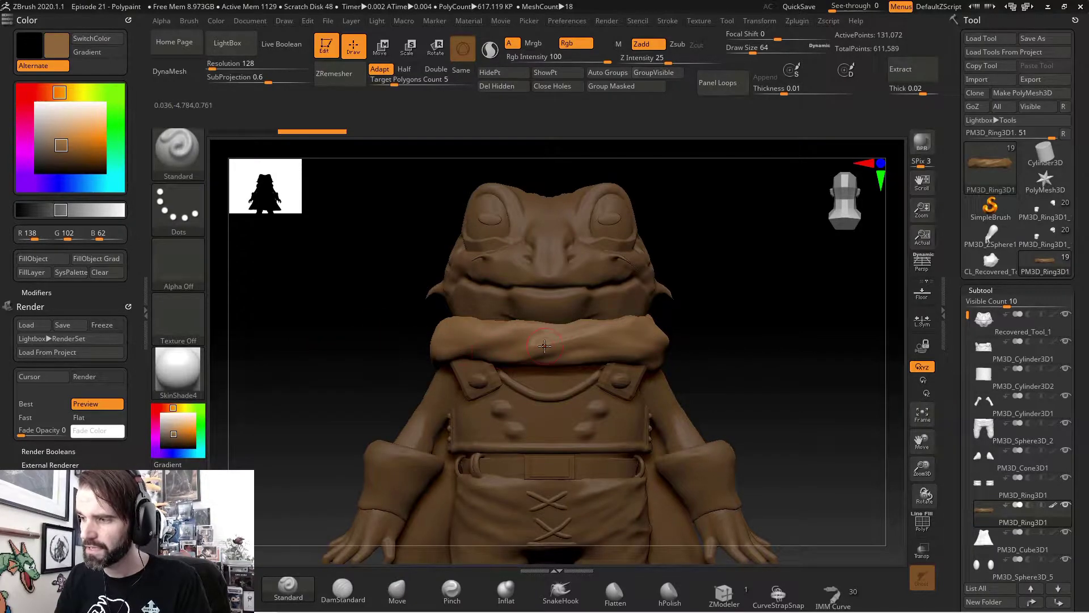
left_click_drag(71, 136, 29, 91)
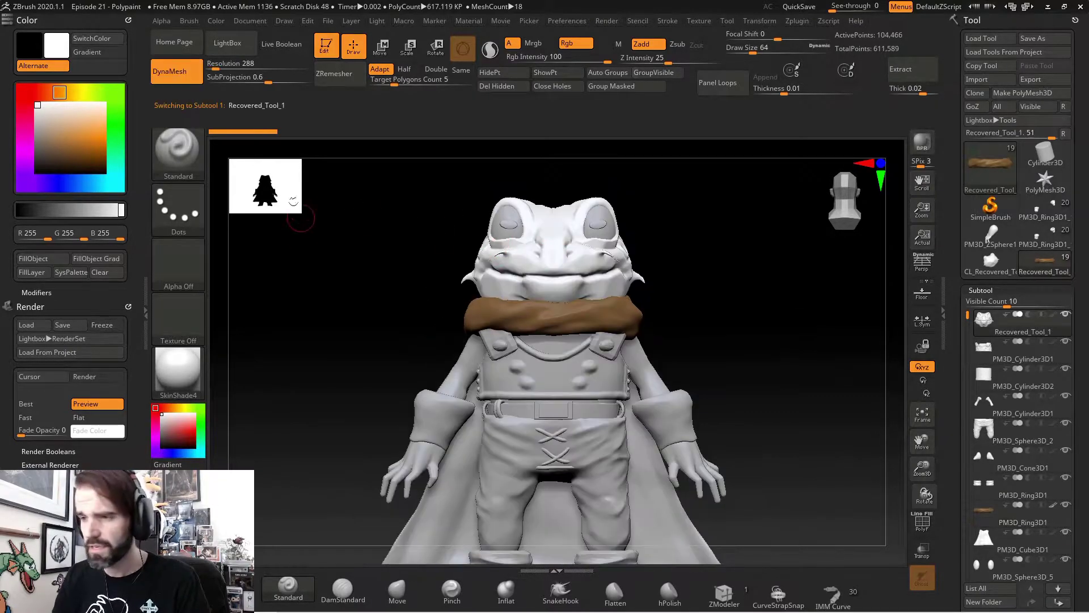
Fill the frog's head with green, then reset the main colour to white
left_click_drag(60, 92, 96, 92)
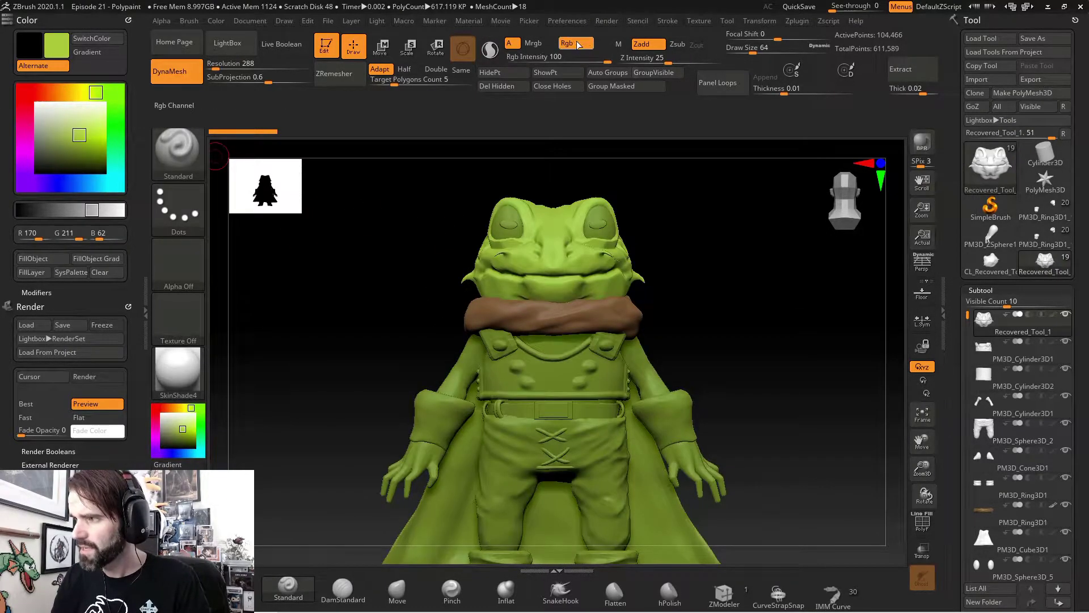
left_click(49, 259)
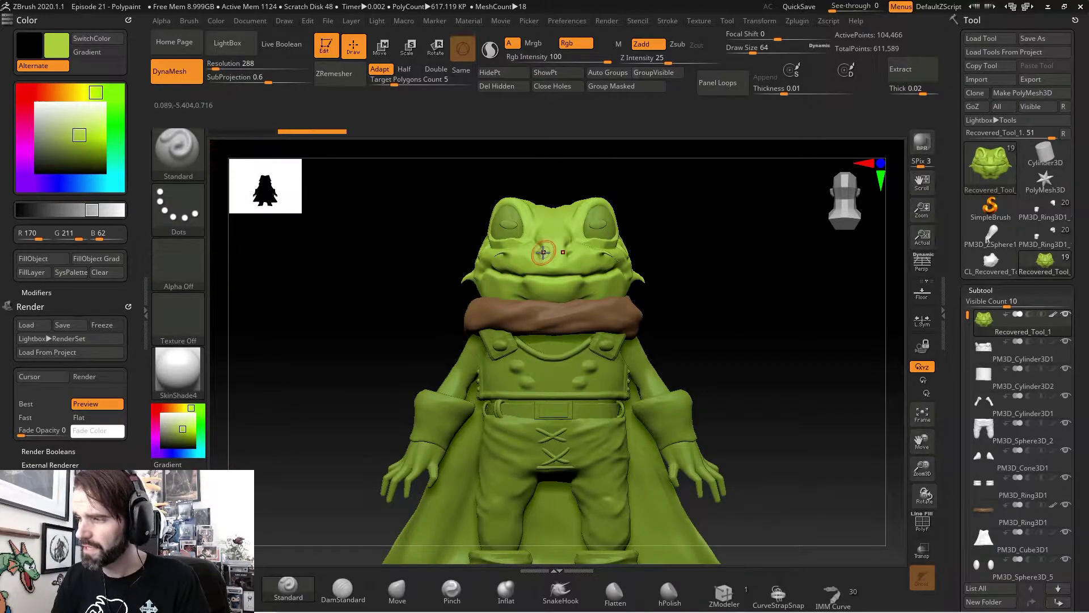
left_click_drag(38, 106, 21, 89)
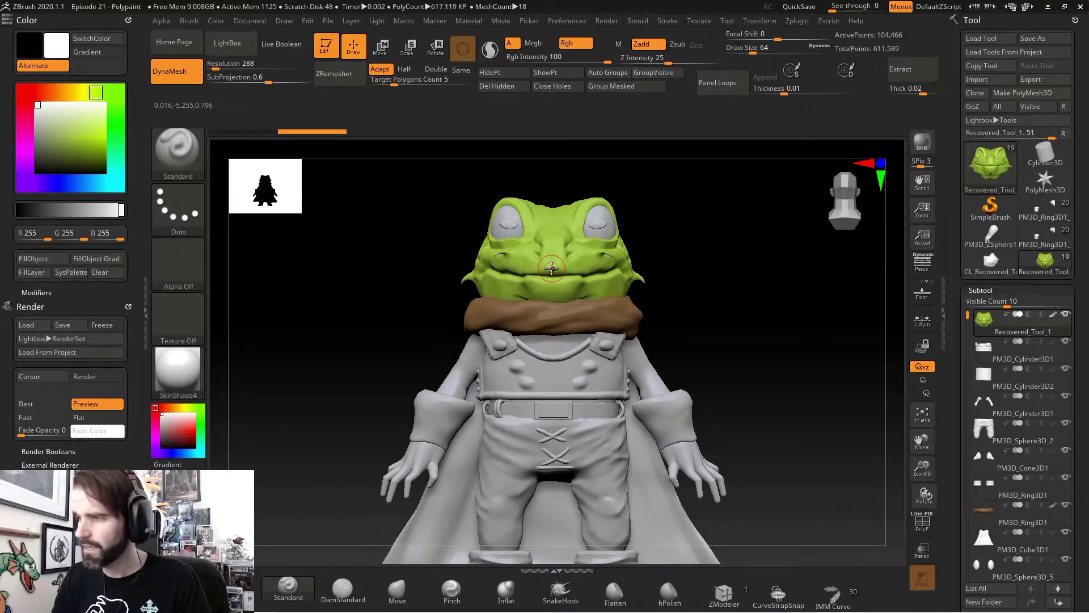
Fill the arms with white, check the frog from the side, and pick an orange-gold colour
left_click(599, 224, "alt")
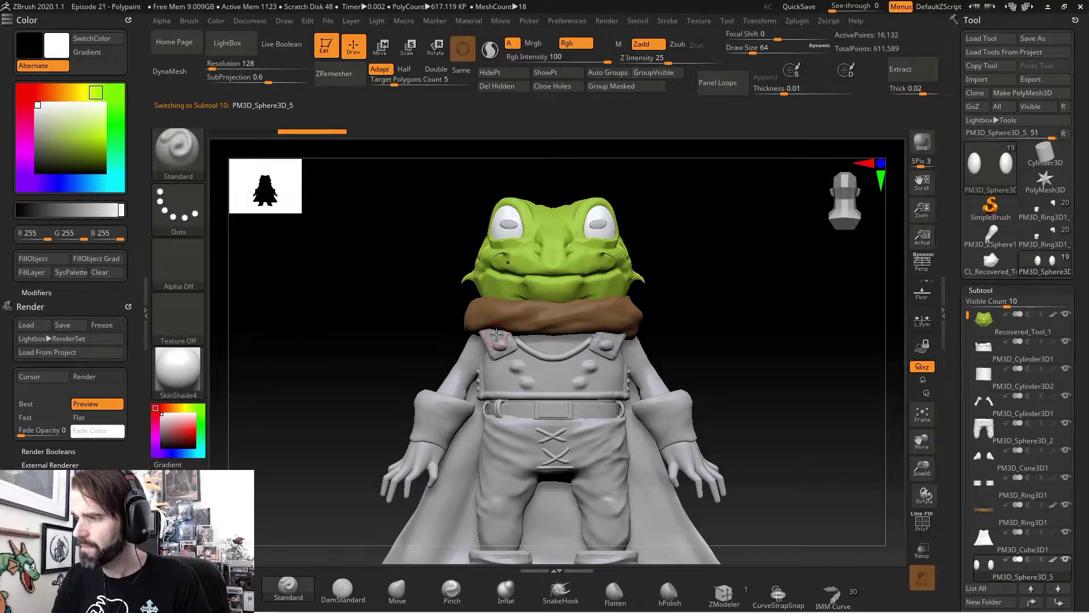
left_click(468, 365, "alt")
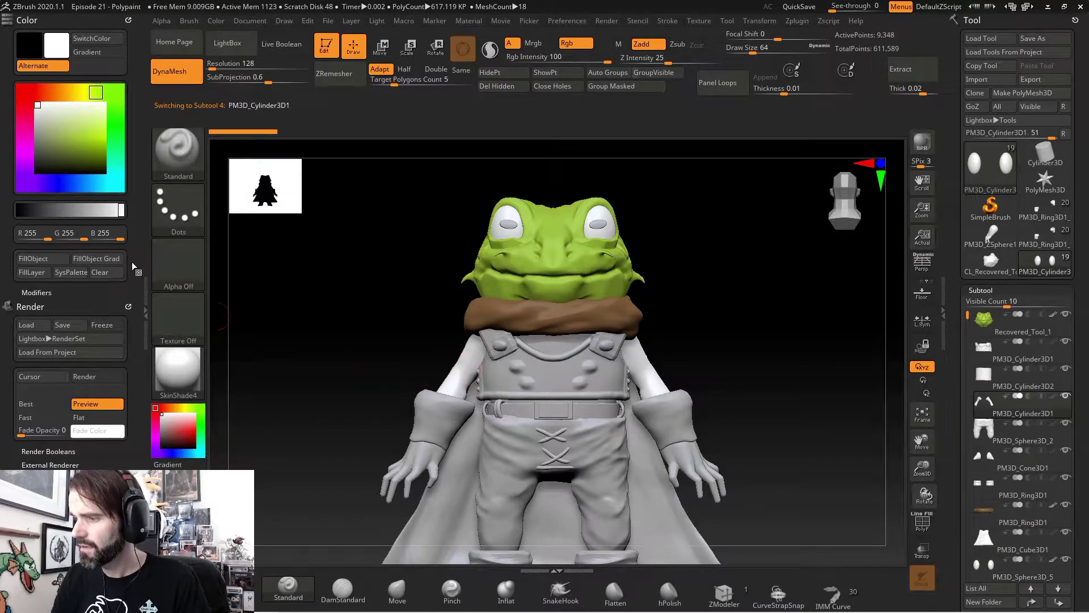
left_click(37, 260)
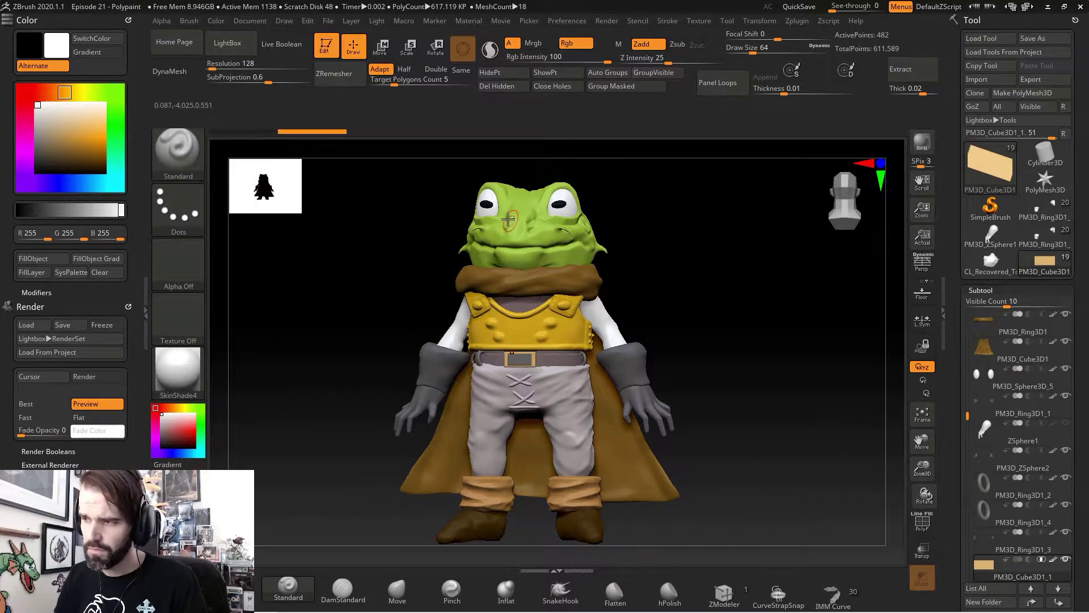
right_click_drag(590, 284, 595, 261)
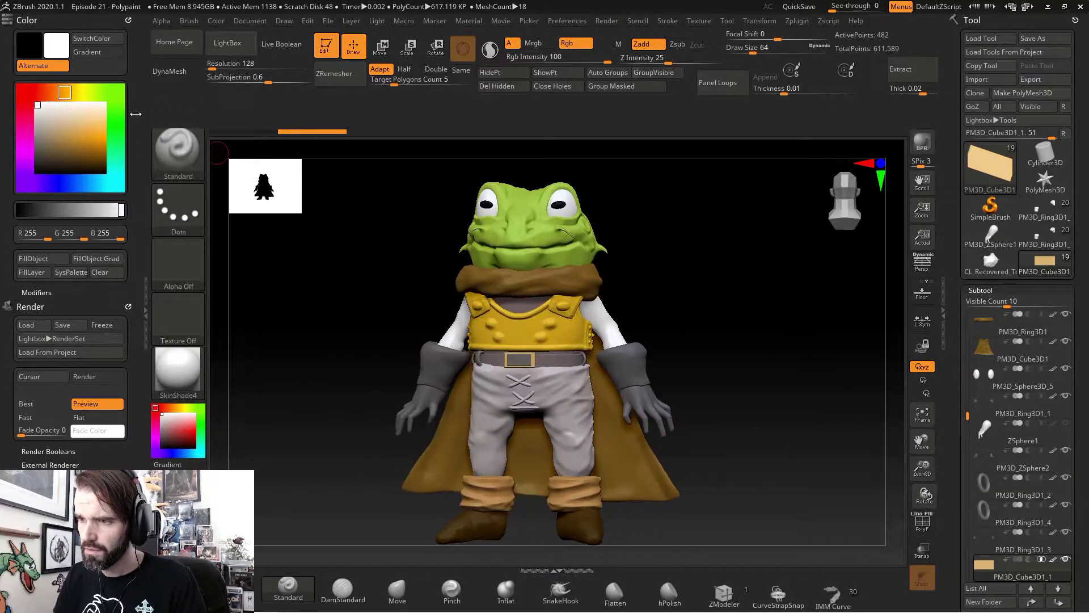
left_click_drag(43, 111, 88, 136)
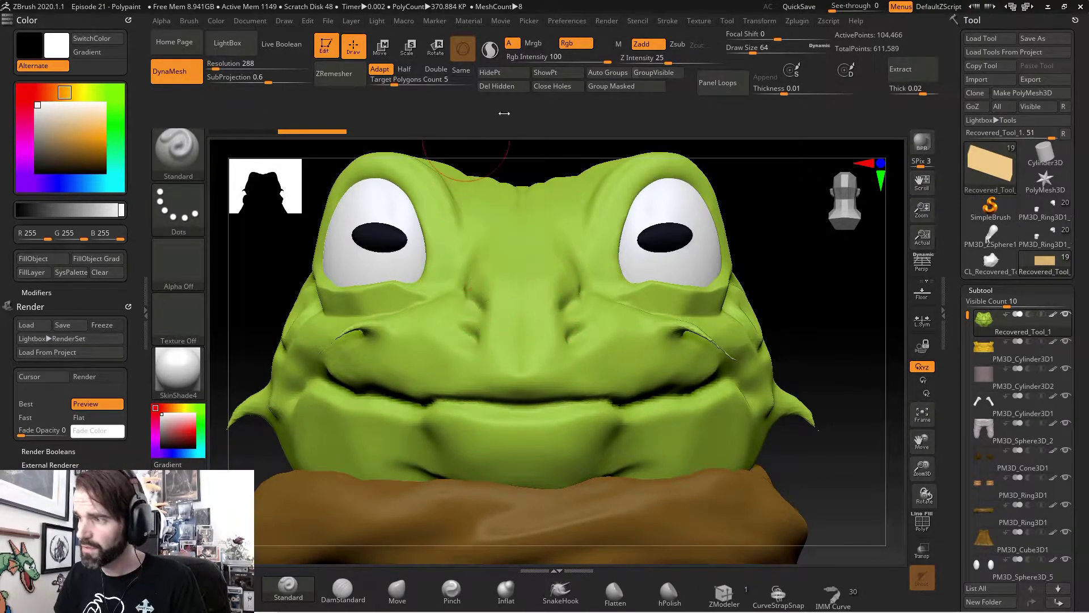
Select the Paint brush and lower its Z Intensity to 0 for colour-only painting
left_click(189, 158)
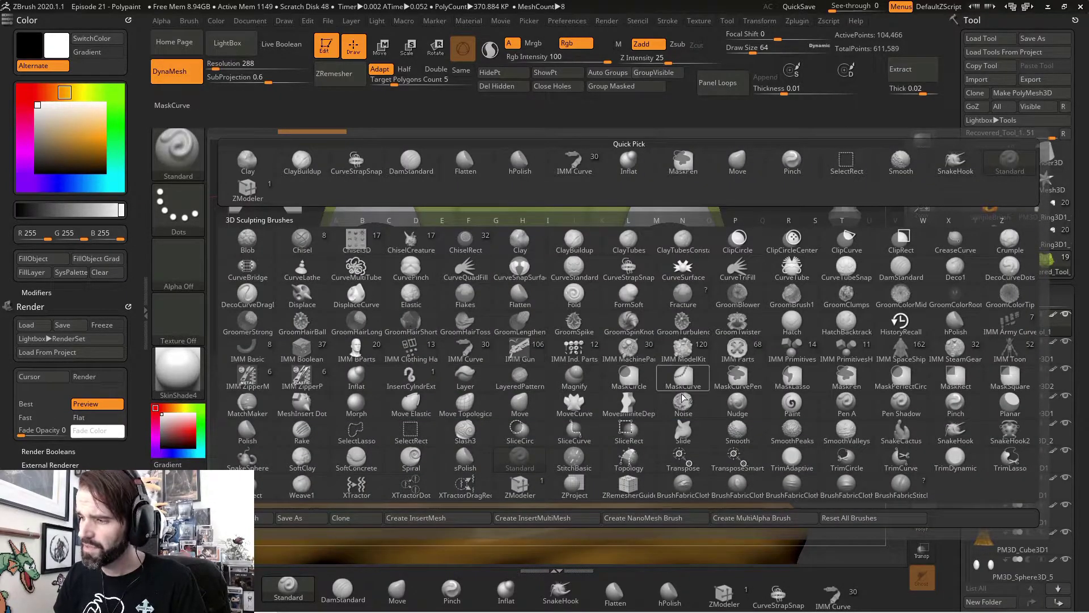
left_click(793, 406)
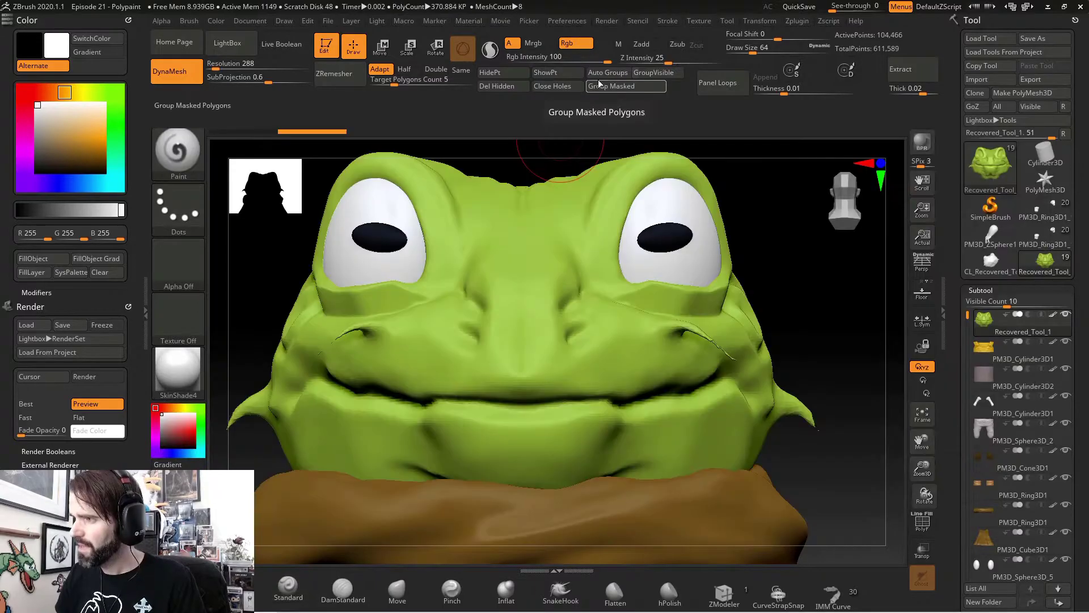
left_click_drag(664, 61, 578, 61)
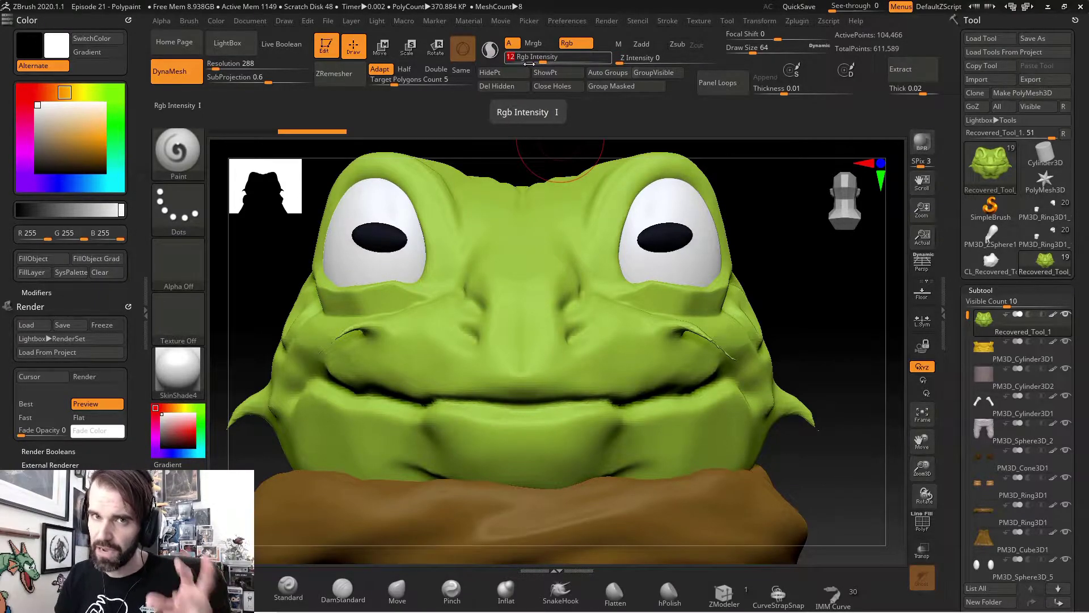
Set Rgb Intensity to about 3 and tint the nose, forehead, eye corners and cheeks darker
left_click_drag(529, 64, 526, 64)
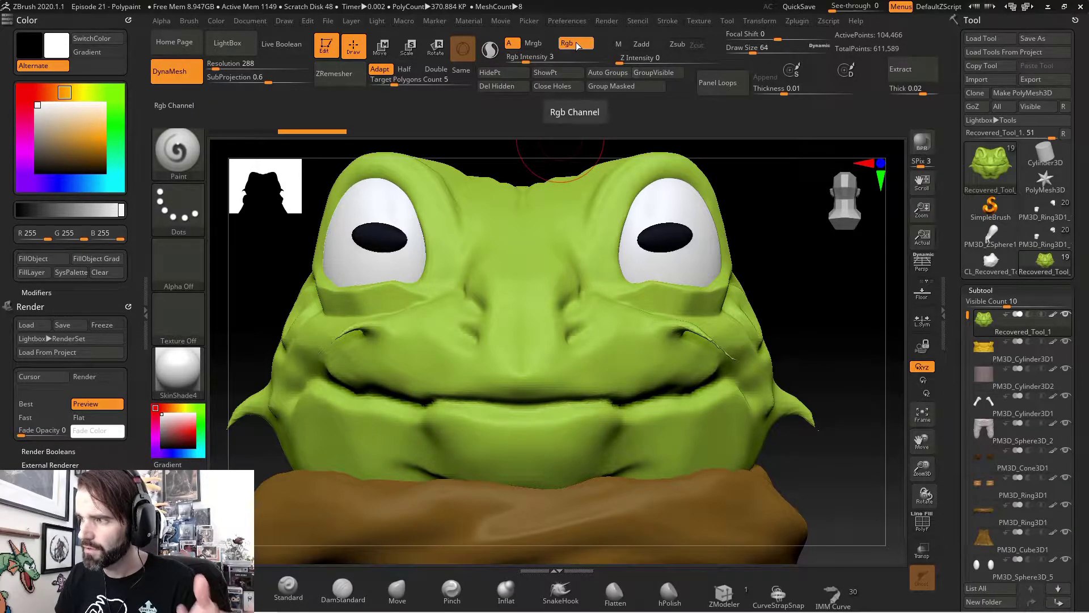
mouse_move(67, 118)
left_mouse_down()
mouse_move(90, 132)
mouse_move(81, 145)
left_mouse_up()
mouse_move(463, 268)
left_mouse_down()
mouse_move(525, 289)
mouse_move(517, 232)
mouse_move(476, 322)
mouse_move(512, 236)
mouse_move(507, 272)
mouse_move(414, 337)
mouse_move(416, 308)
mouse_move(383, 337)
left_mouse_up()
left_click_drag(454, 196, 425, 321)
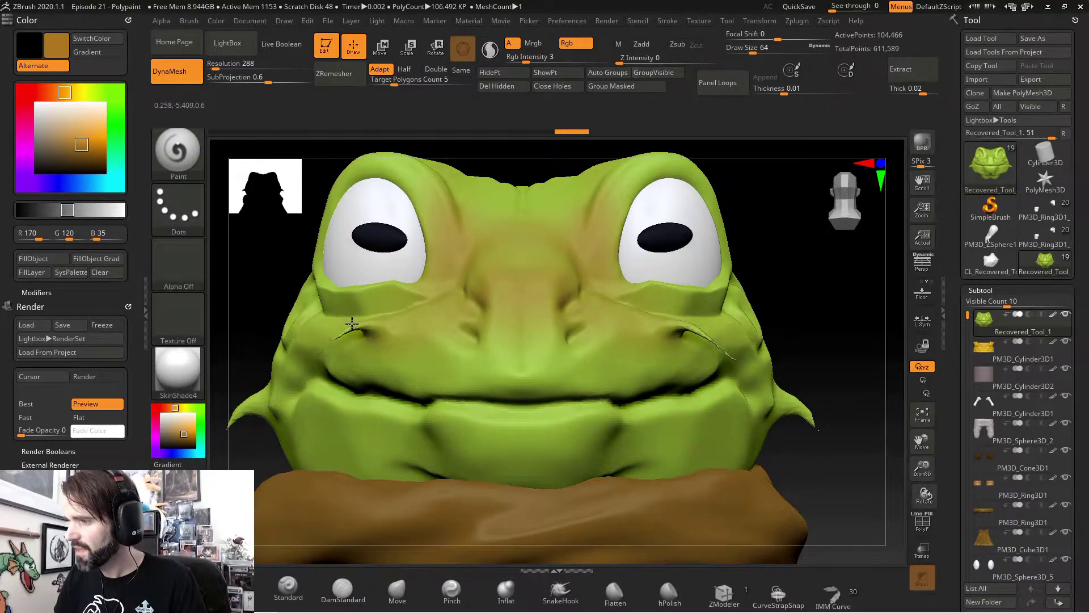
mouse_move(349, 340)
left_mouse_down()
mouse_move(408, 357)
mouse_move(384, 356)
left_mouse_up()
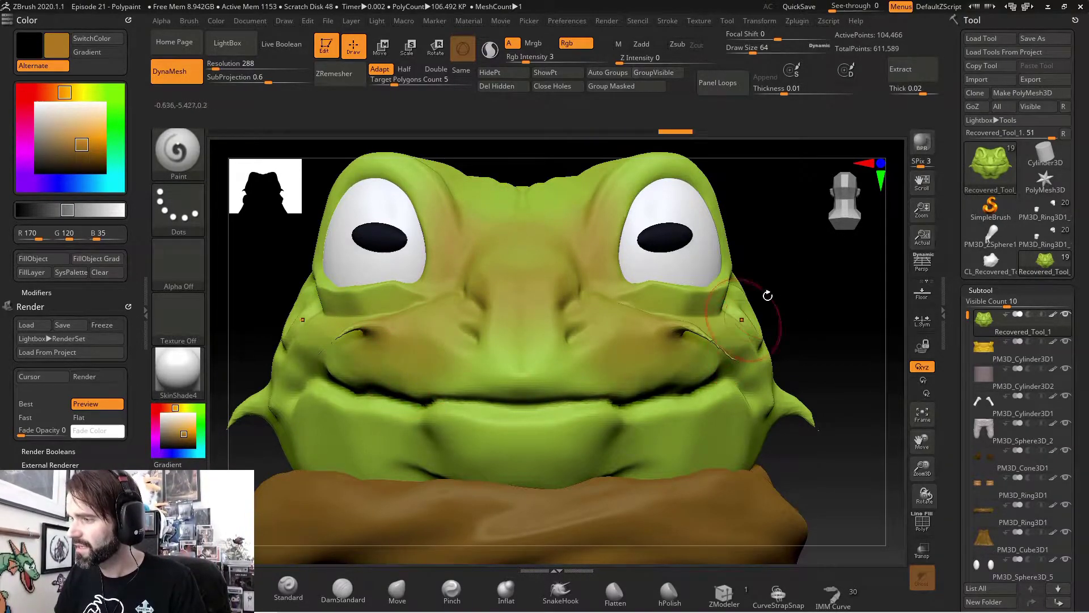
Orbit the frog to inspect the painted side and the back of the head
left_click_drag(768, 294, 827, 313)
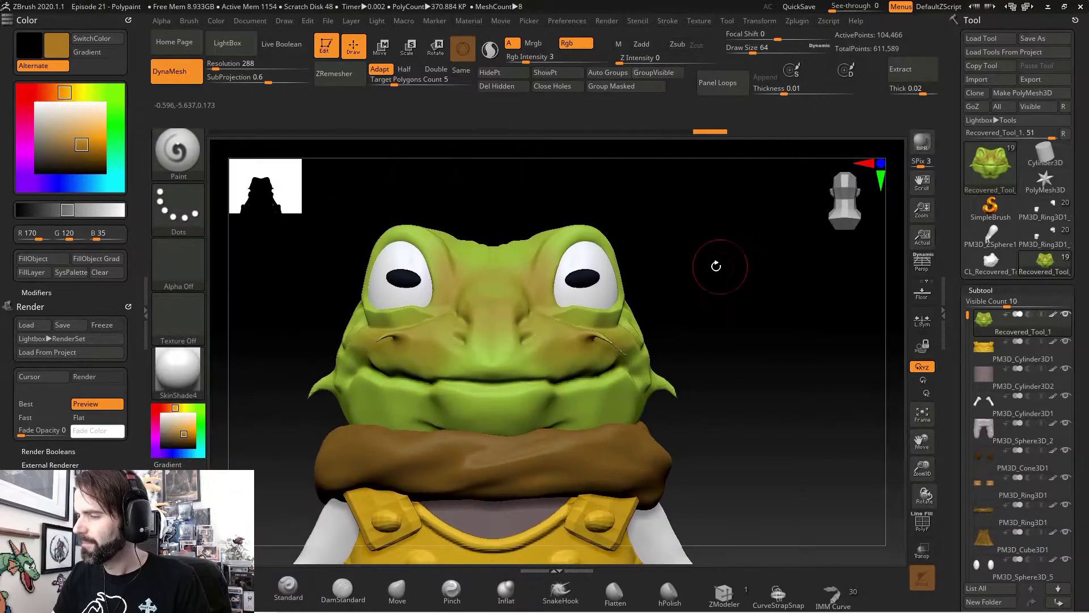
left_click_drag(675, 267, 635, 307)
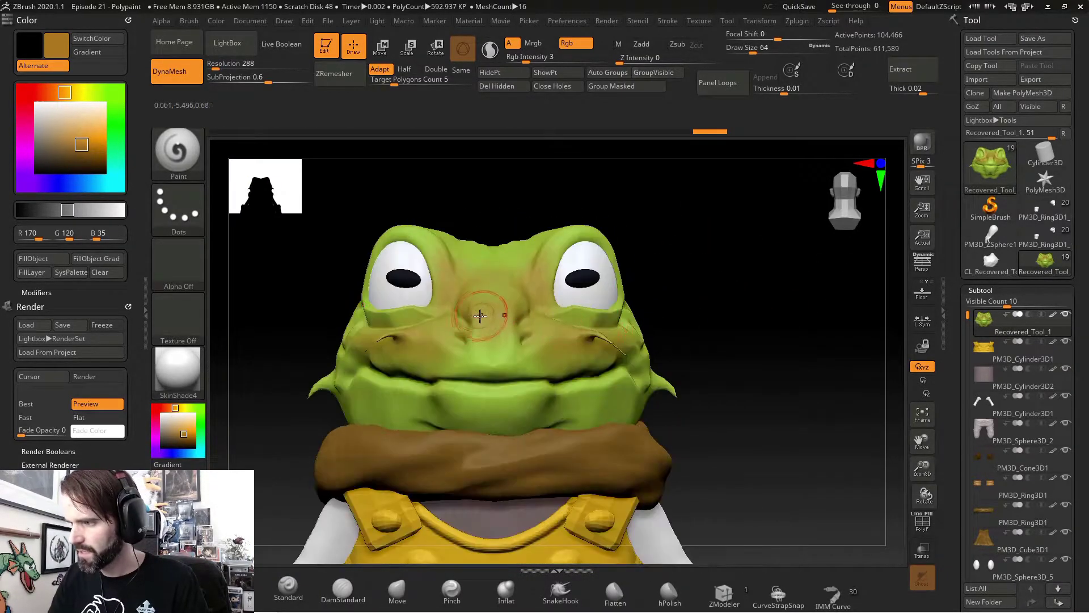
left_click_drag(668, 264, 821, 326)
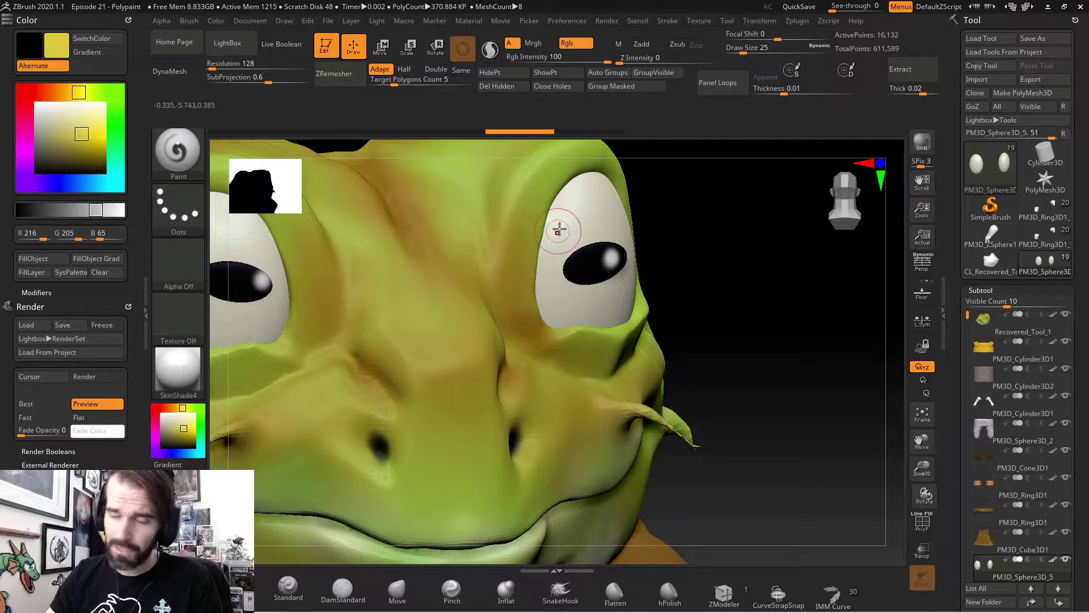
Set Rgb Intensity to 100 and fill both eye whites with pale yellow
left_click_drag(607, 63, 537, 69)
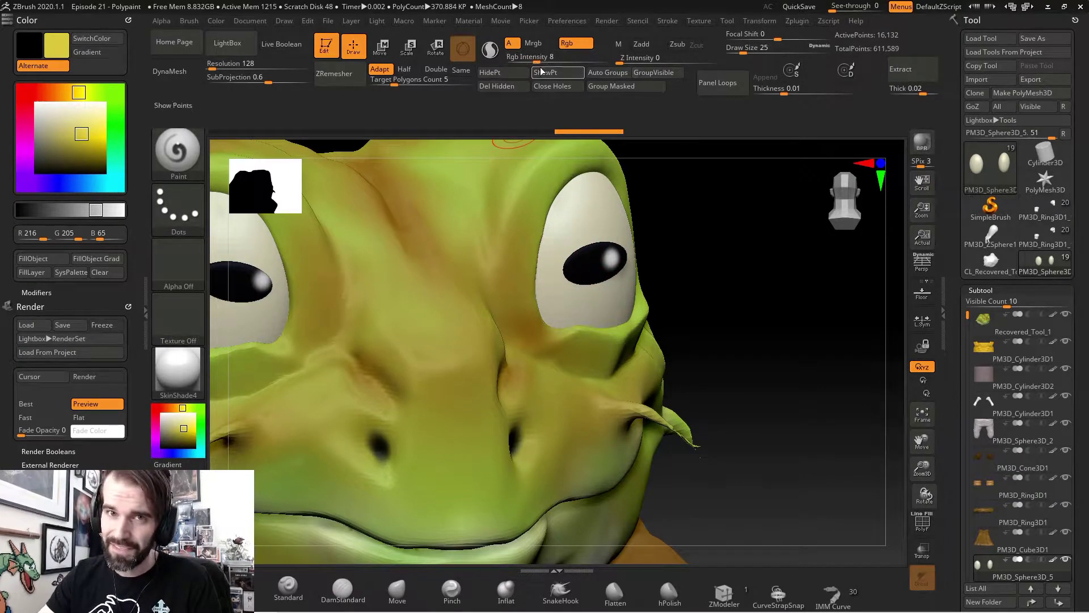
left_click_drag(537, 61, 563, 60)
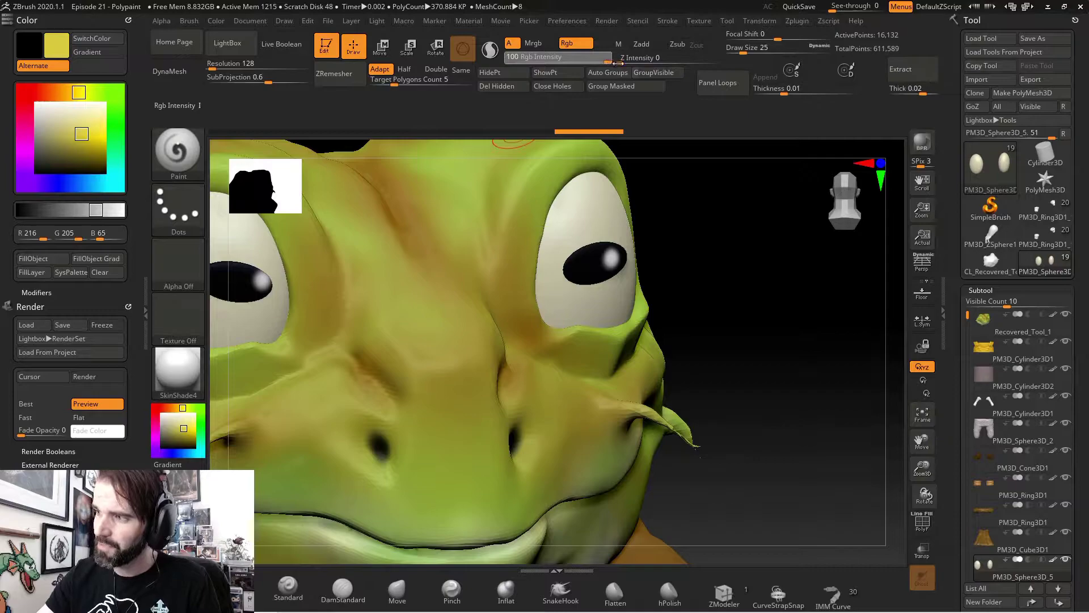
key("Return")
left_click(33, 258)
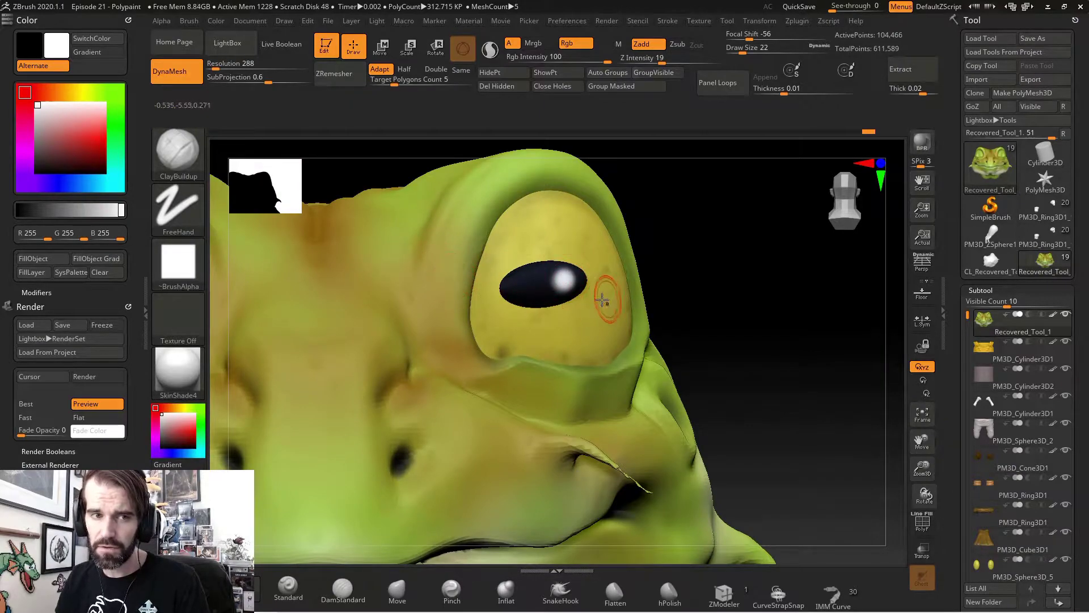
Brush white highlights onto the top of the frog's head
left_click(575, 47)
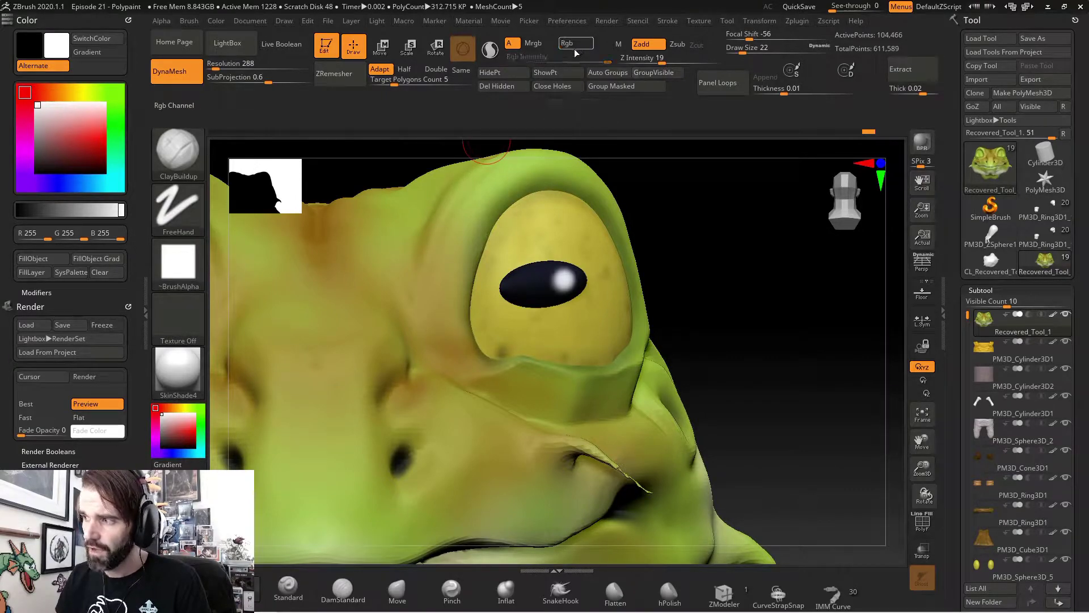
left_click(574, 44)
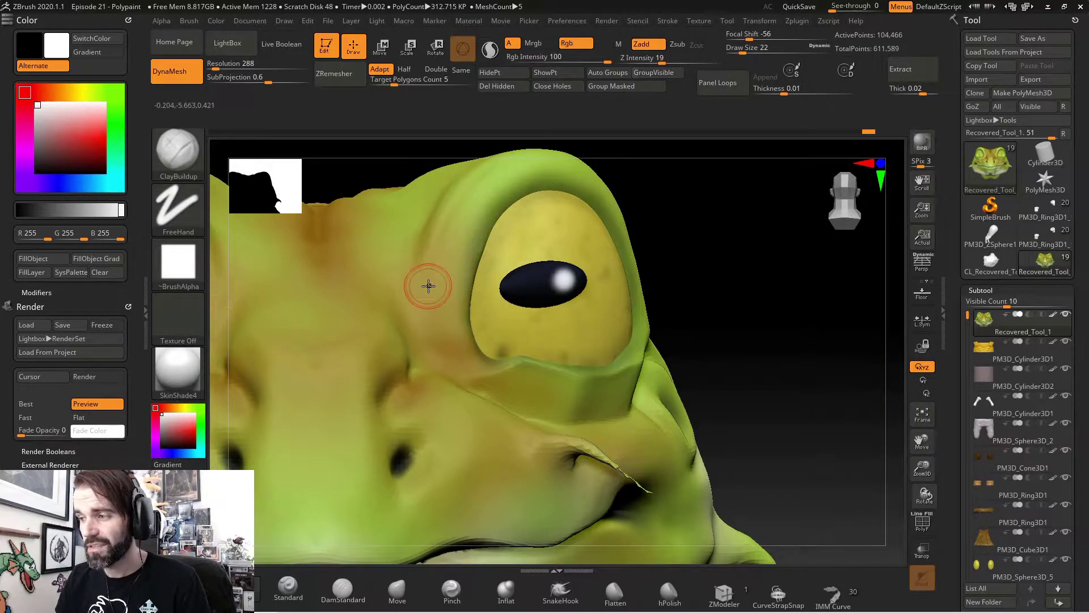
mouse_move(430, 284)
left_mouse_down()
mouse_move(425, 263)
mouse_move(388, 268)
mouse_move(344, 349)
mouse_move(358, 349)
mouse_move(396, 306)
mouse_move(453, 364)
mouse_move(360, 405)
mouse_move(423, 470)
left_mouse_up()
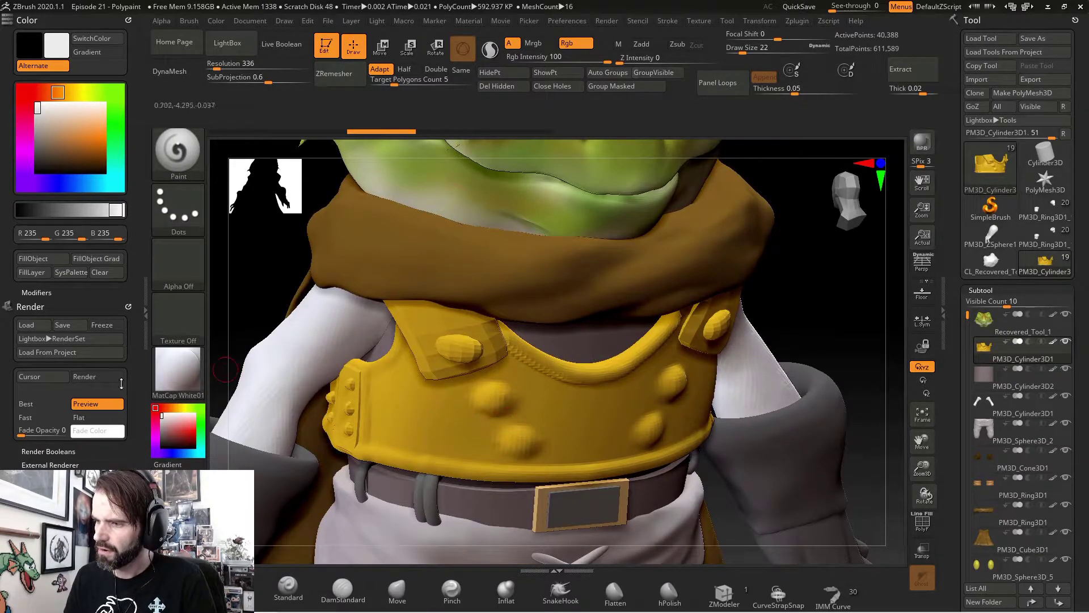
Apply the MAH_Shiny material to the whole frog and frame it from slightly above
left_click(159, 371)
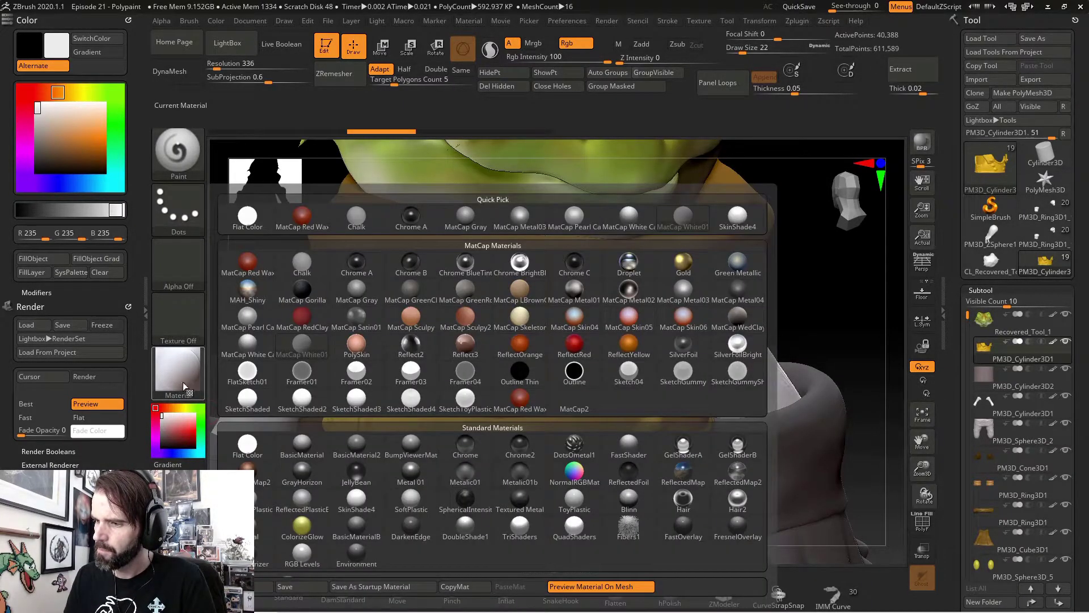
left_click(249, 297)
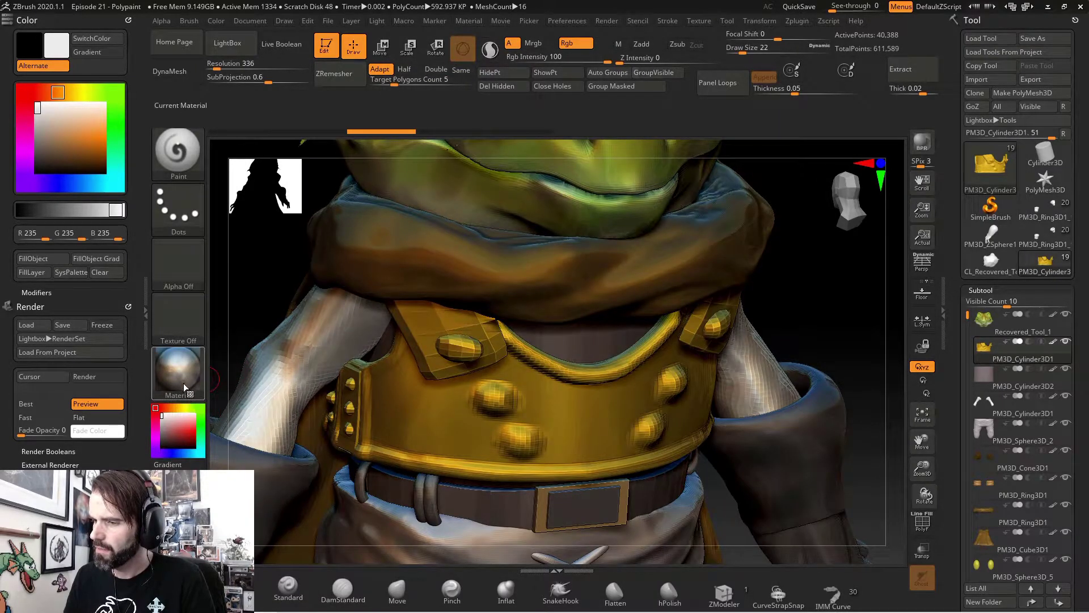
left_click_drag(263, 288, 304, 272)
key("f")
left_click_drag(689, 298, 703, 321)
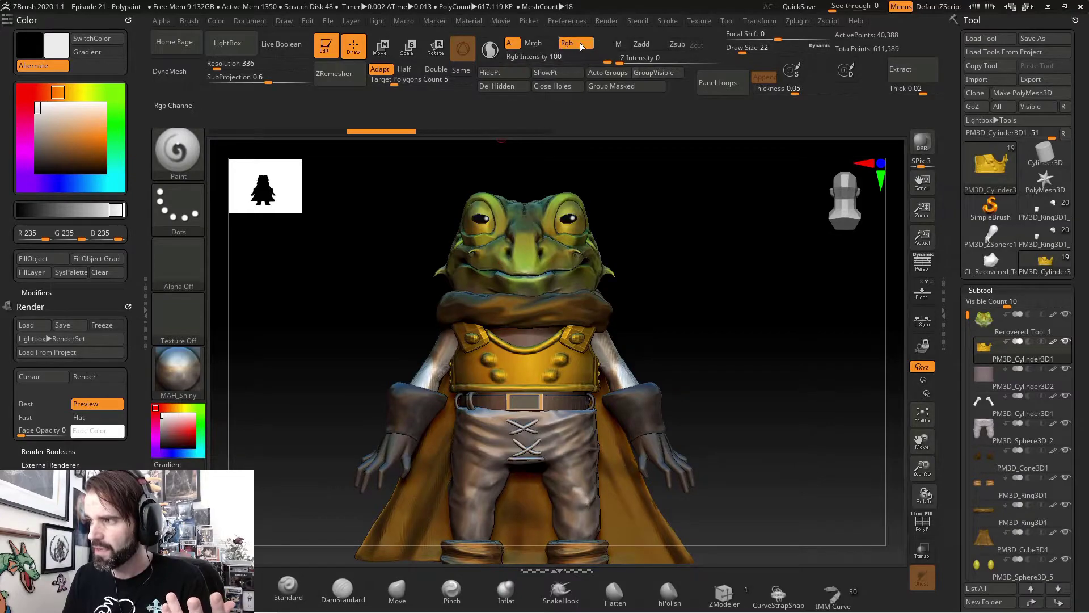
Set fills to material-only (Rgb off, M on), display MatCap White Cavity, and zoom on the armour
left_click(582, 47)
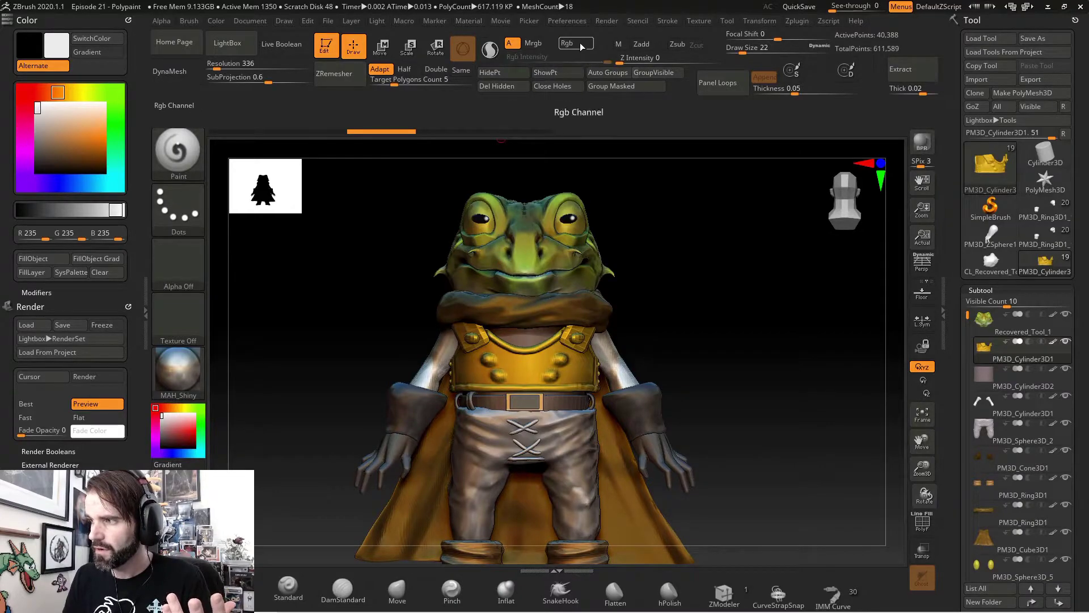
left_click(622, 46)
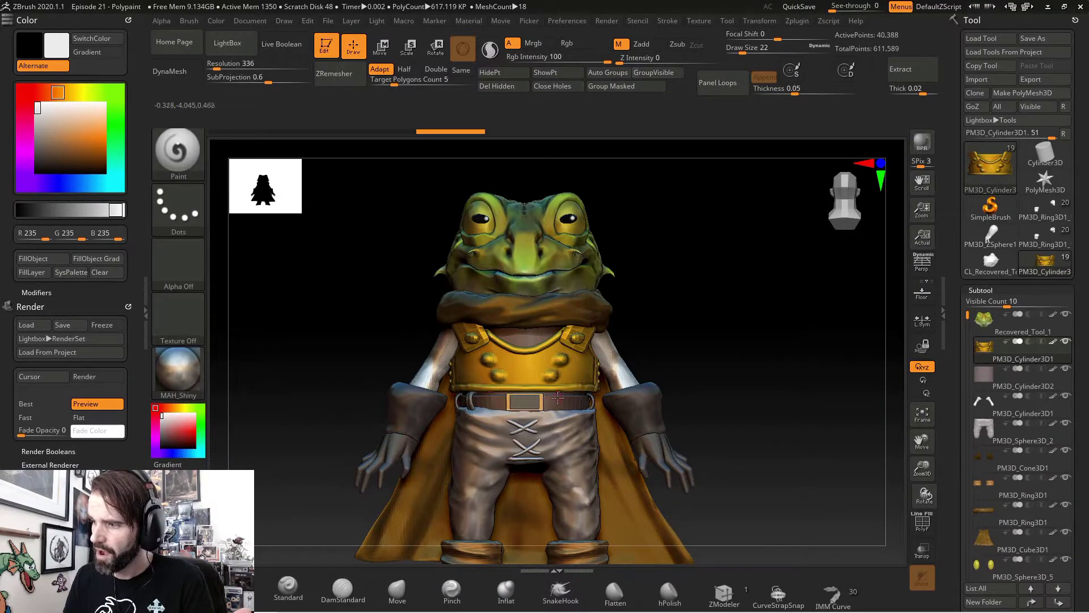
left_click(178, 371)
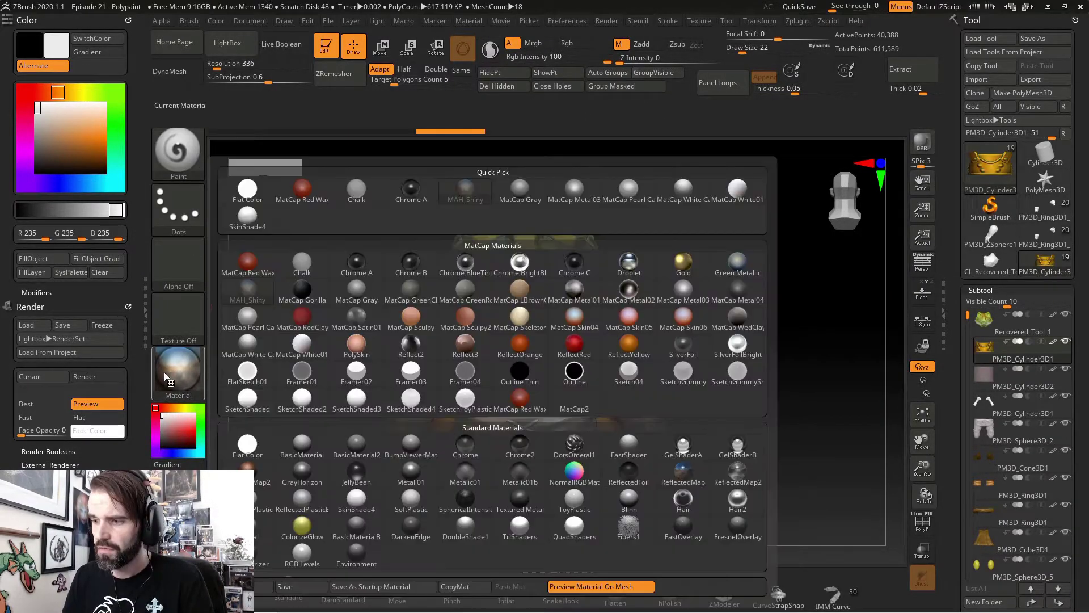
left_click(252, 349)
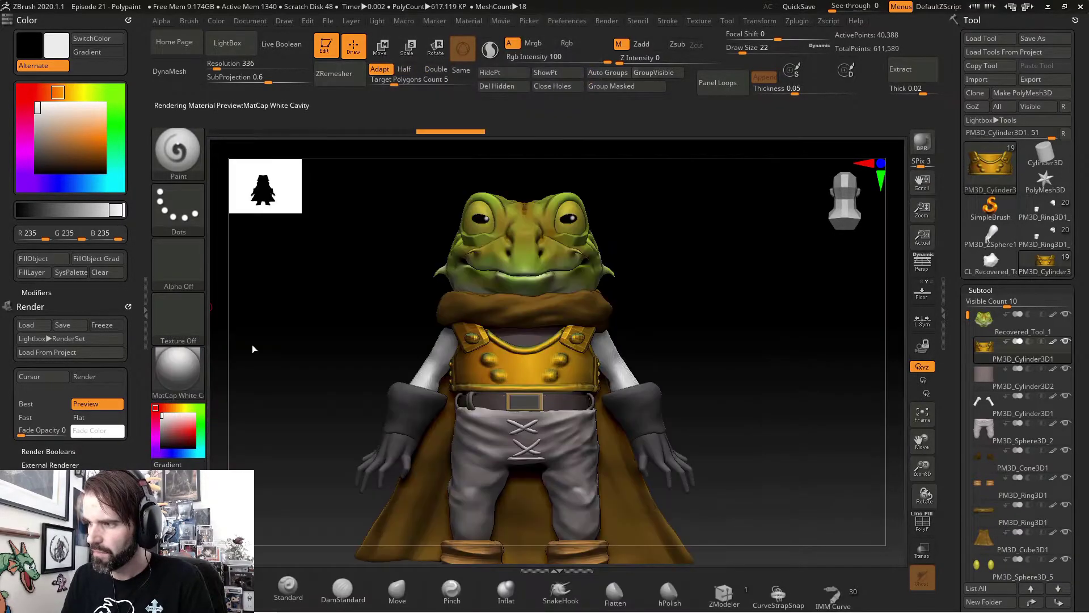
left_click_drag(678, 298, 730, 328)
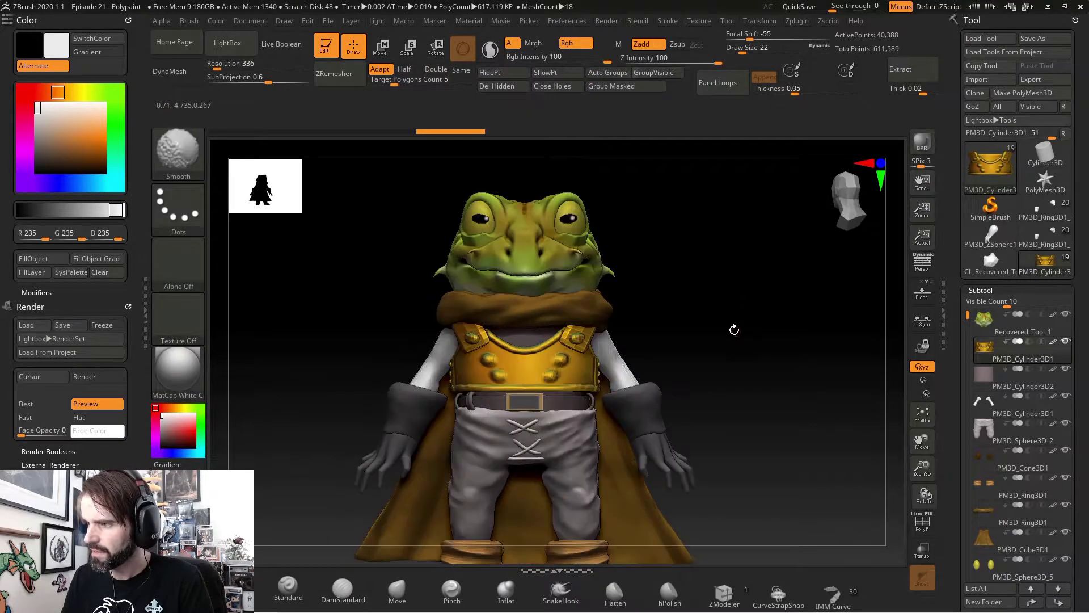
right_click_drag(730, 329, 553, 400, "alt")
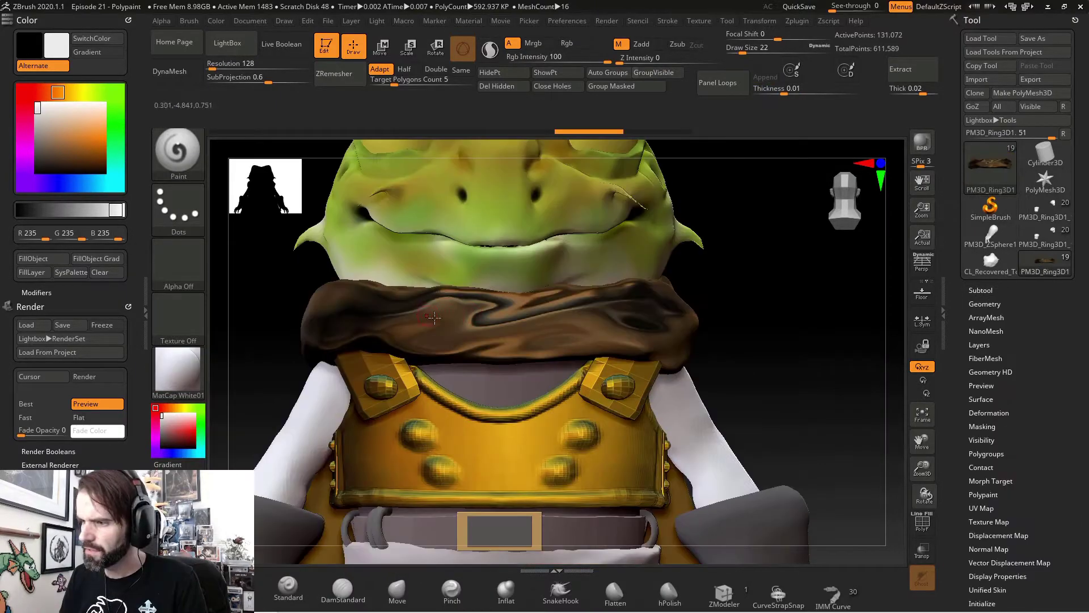
Switch to the Flat Color material and refill the scarf with white to even it out
left_click_drag(744, 289, 365, 315)
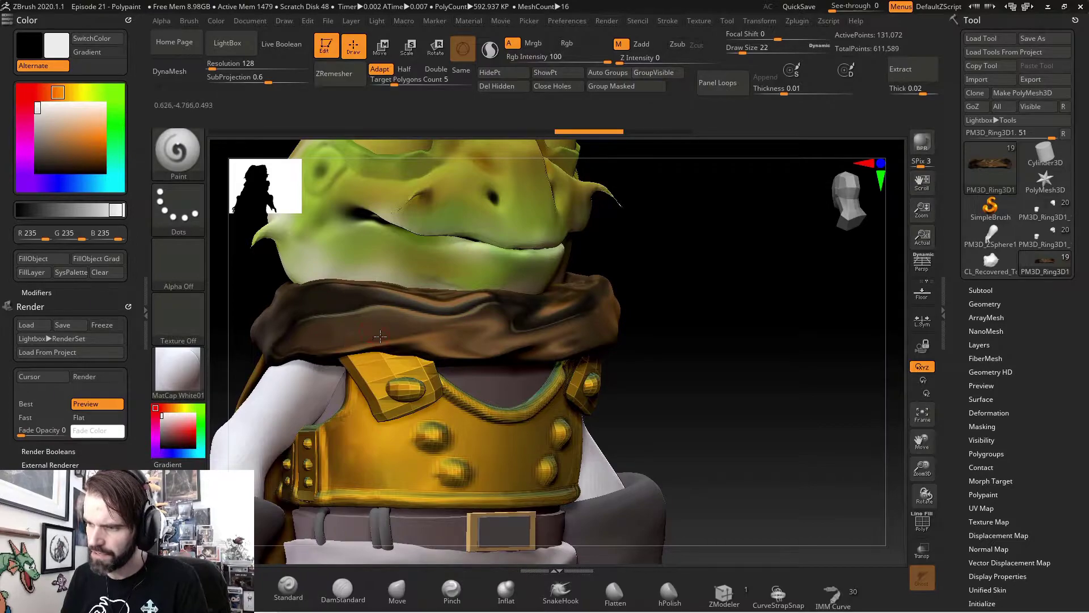
left_click_drag(807, 289, 200, 384)
left_click(199, 384)
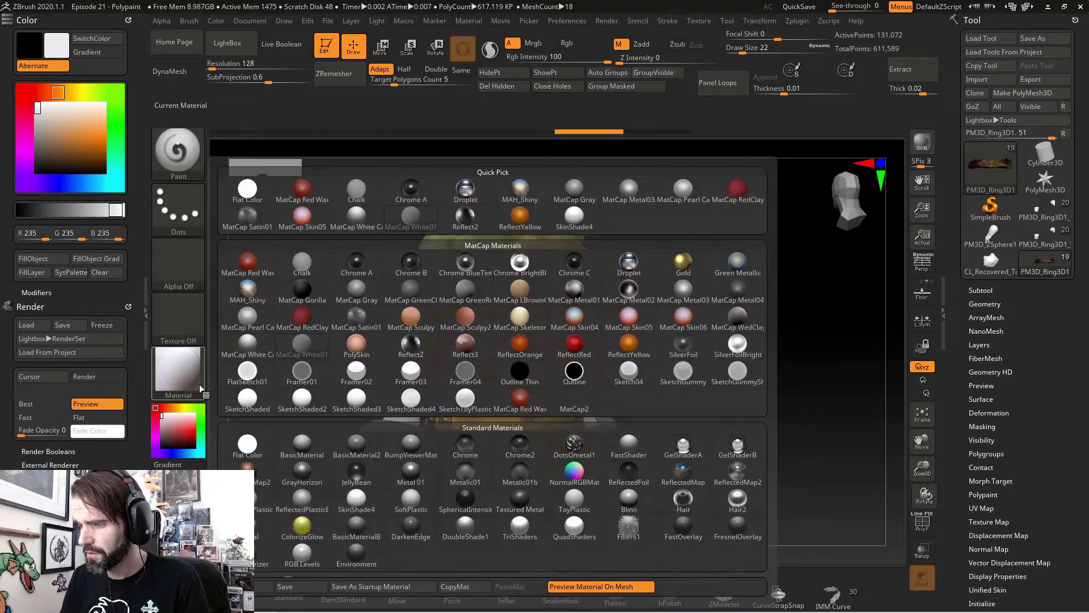
left_click(254, 448)
left_click_drag(730, 323, 727, 352)
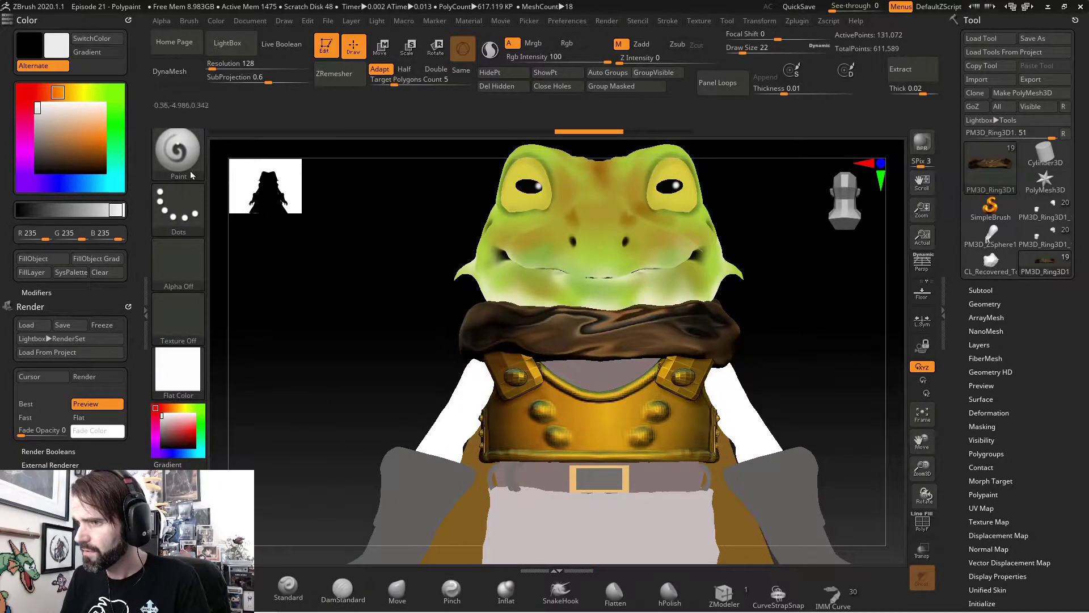
left_click(37, 113)
left_click_drag(32, 111, 37, 104)
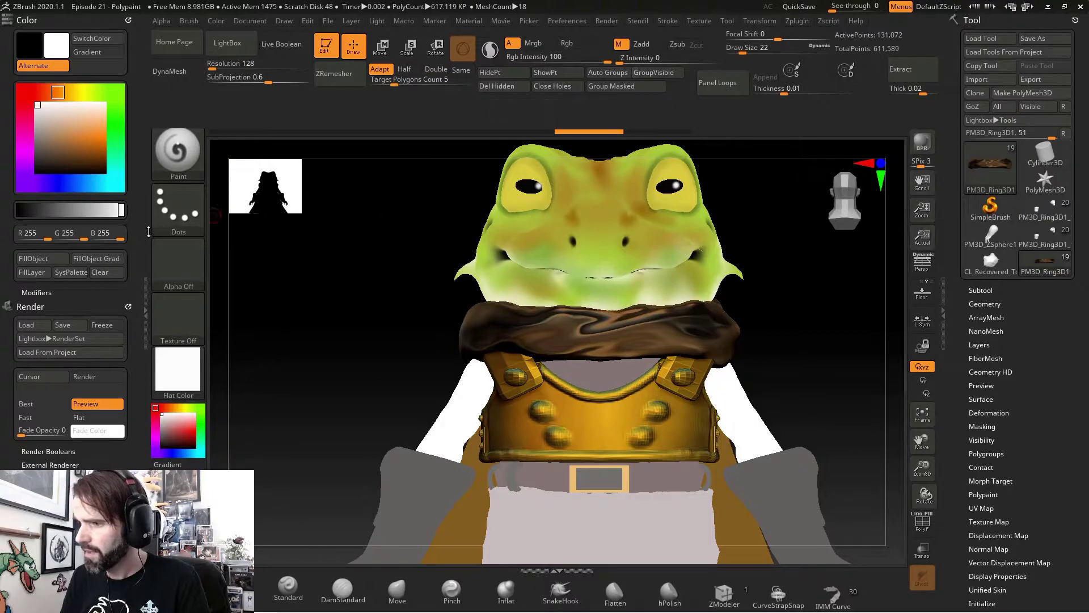
left_click(24, 259)
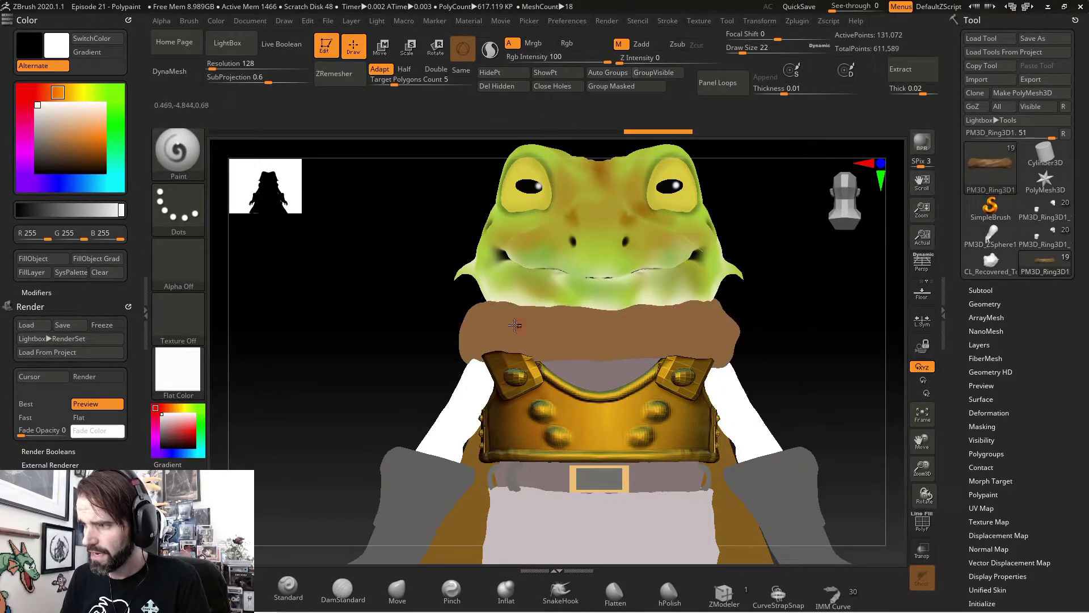
Return to the MatCap White01 material and orbit to inspect the scarf
left_click(178, 375)
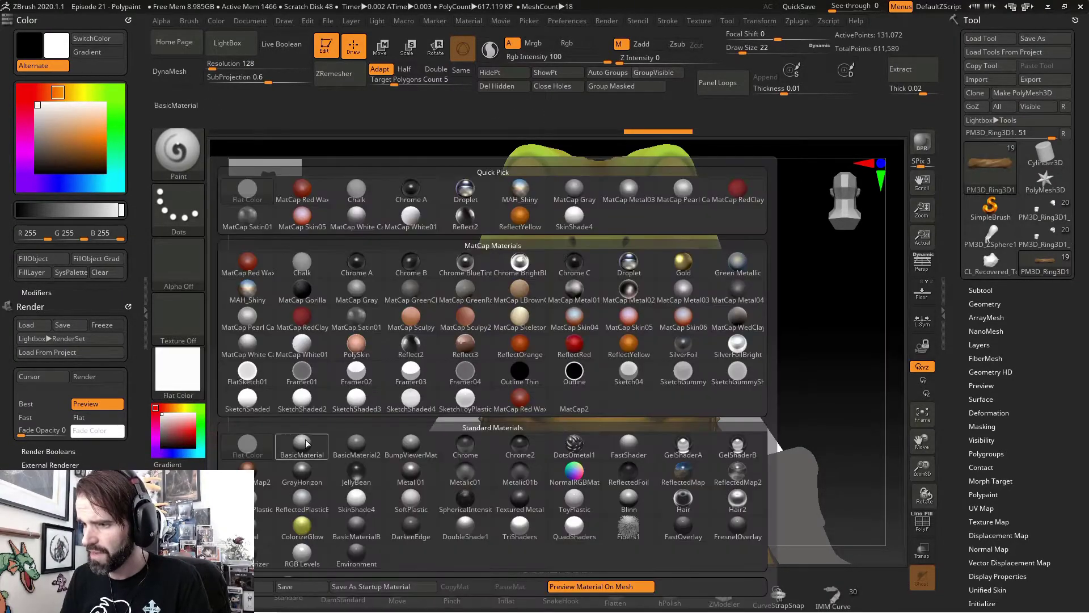
left_click(311, 356)
left_click_drag(407, 341, 295, 344, "alt")
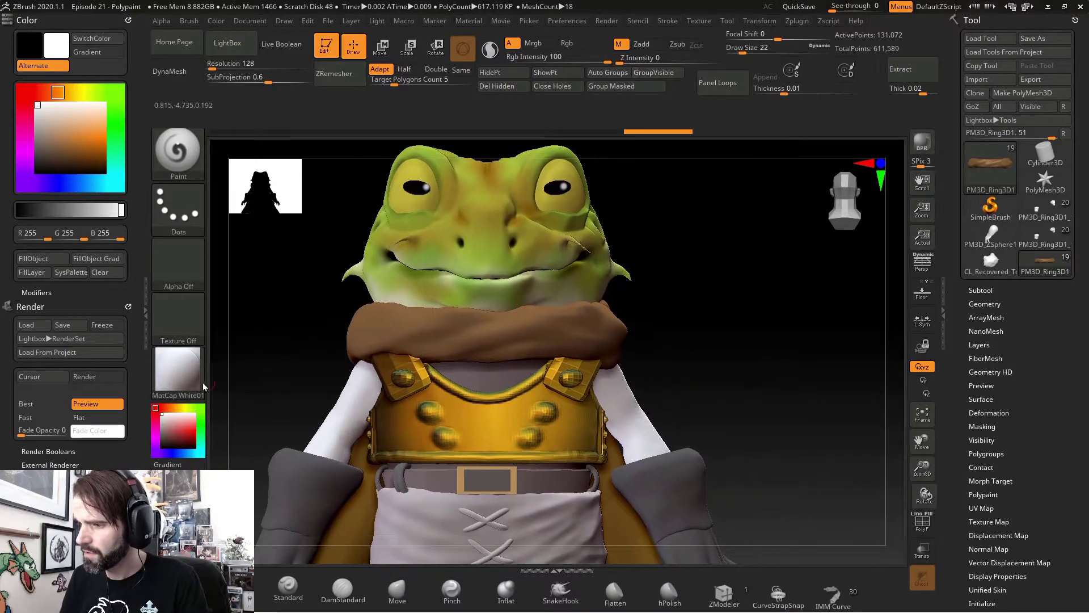
mouse_move(631, 329)
left_mouse_down()
mouse_move(698, 326)
mouse_move(653, 331)
mouse_move(684, 334)
left_mouse_up()
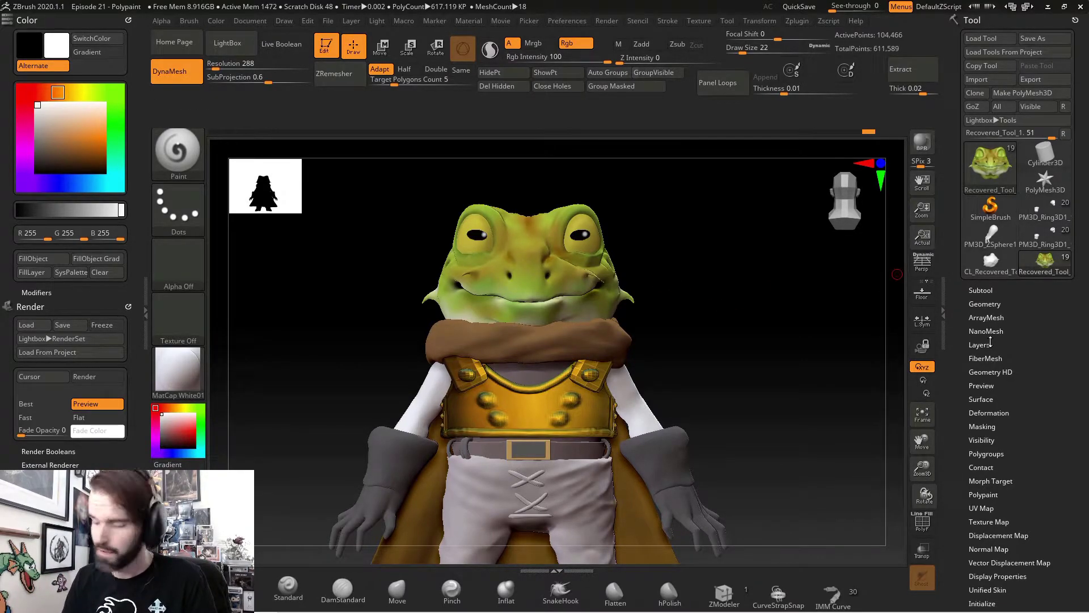
Add a new Untitled Layer to the frog model in Tool > Layers
left_click(990, 344)
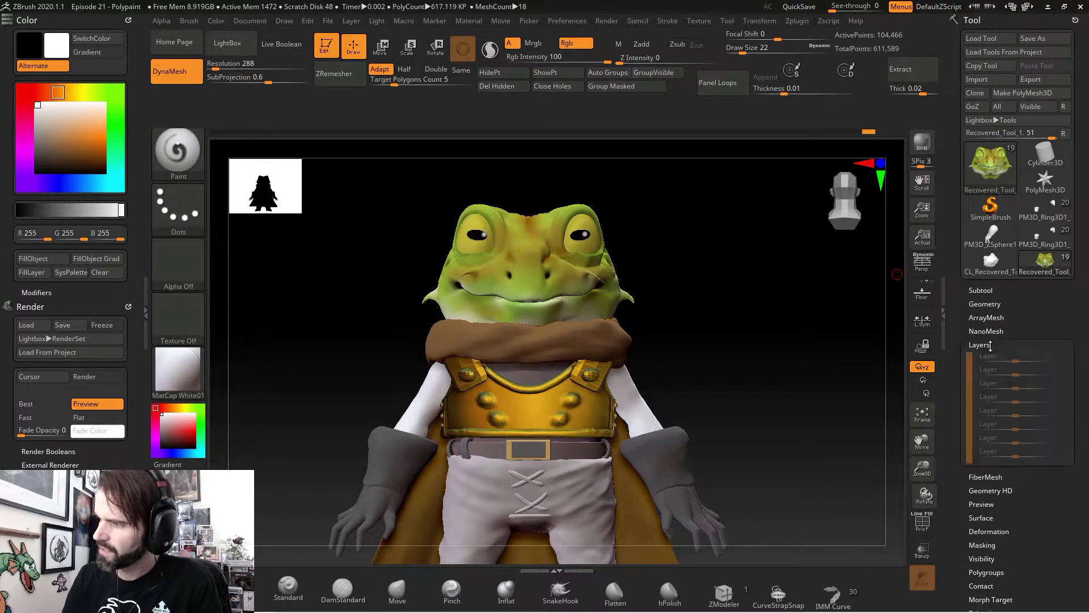
left_click(984, 508)
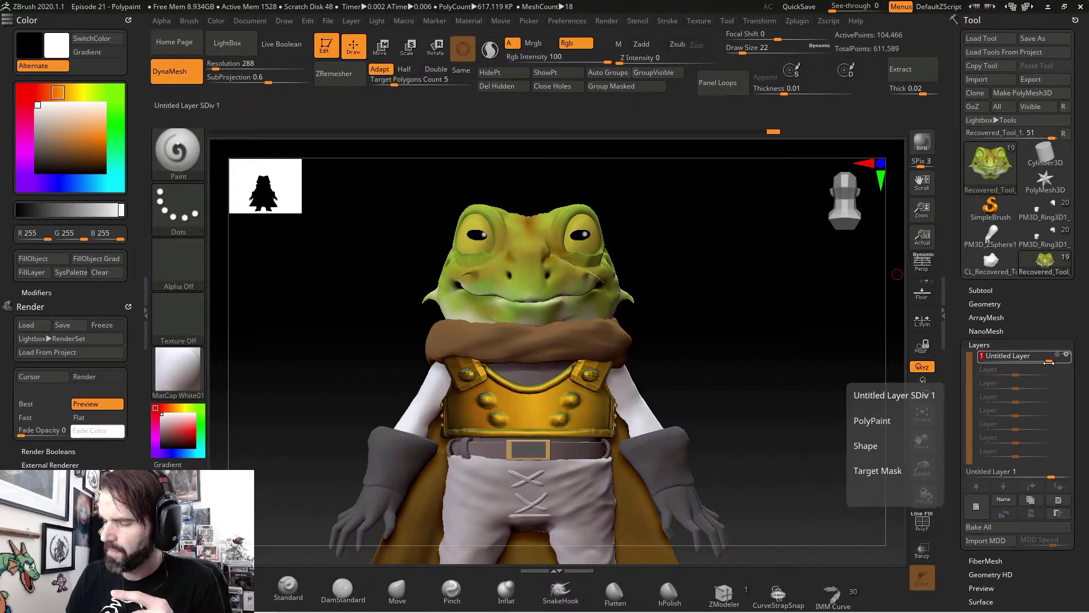
Zoom in on the face and paint a black mustache with curled ends under the nose
left_click_drag(630, 287, 778, 316, "alt")
key("c")
mouse_move(508, 375)
left_mouse_down()
mouse_move(452, 374)
mouse_move(421, 350)
mouse_move(436, 278)
left_mouse_up()
key("ctrl+z")
mouse_move(513, 460)
left_mouse_down()
mouse_move(489, 465)
mouse_move(423, 440)
mouse_move(371, 437)
left_mouse_up()
left_click_drag(372, 436, 351, 414)
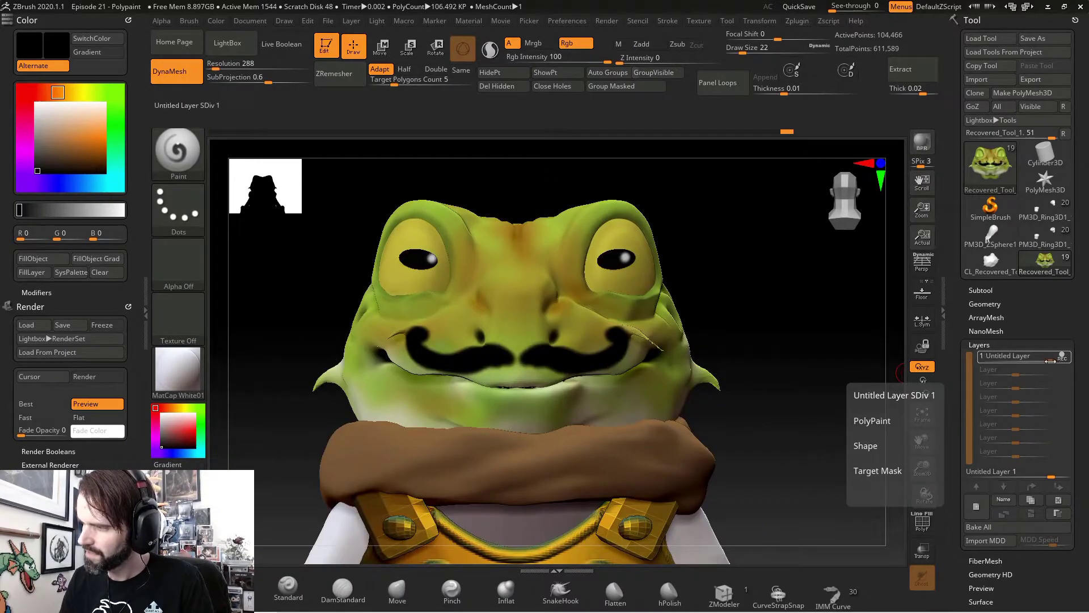
Toggle recording on the Untitled Layer and fade its strength down to 0 to hide the paint
left_click_drag(1050, 361, 1015, 368)
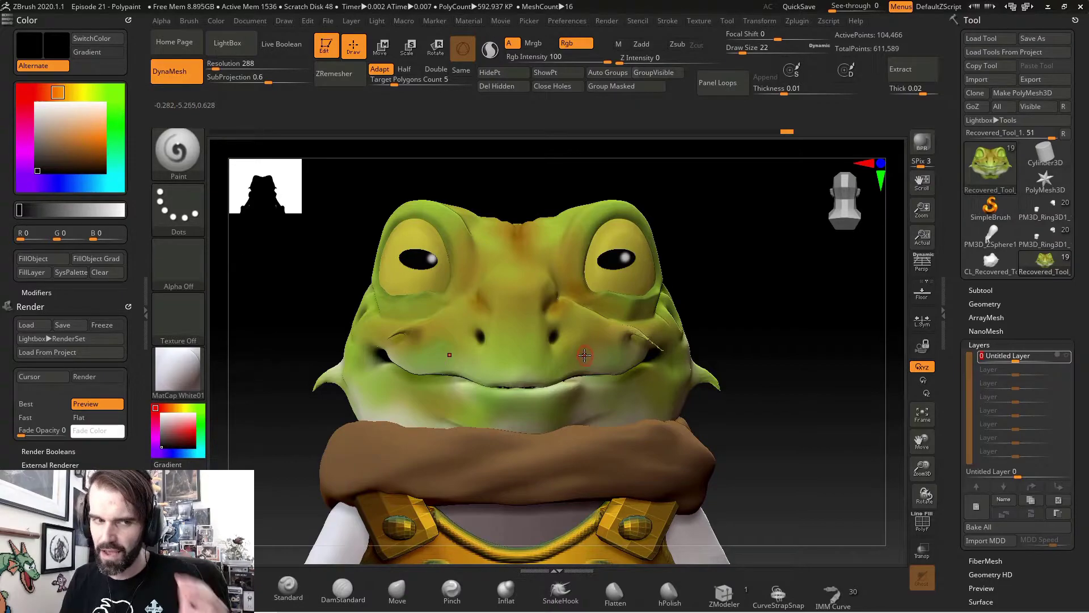
left_click_drag(1014, 357, 1063, 363)
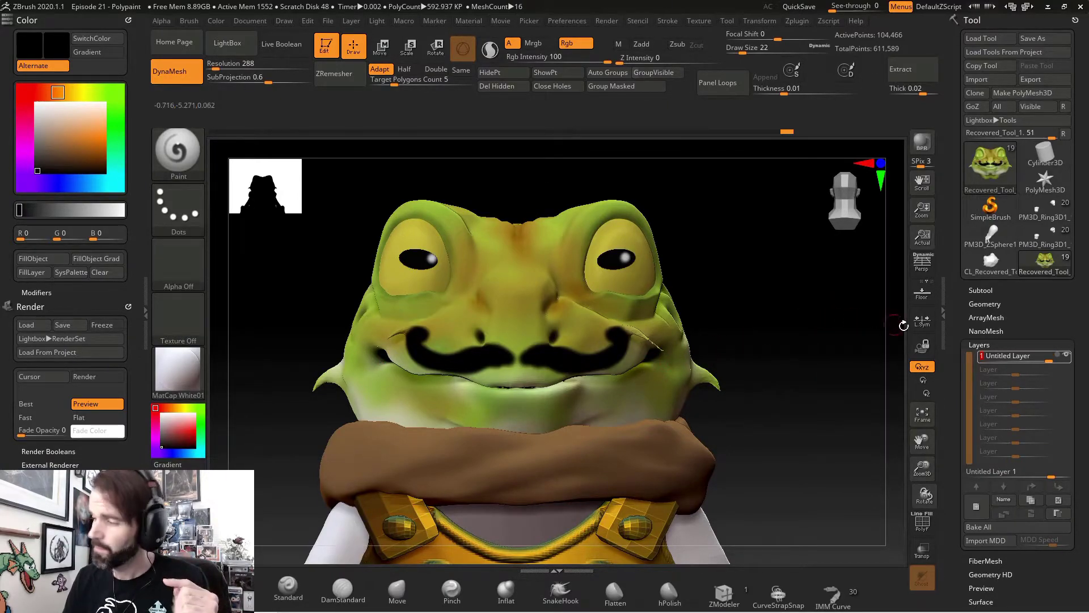
left_click(1063, 357)
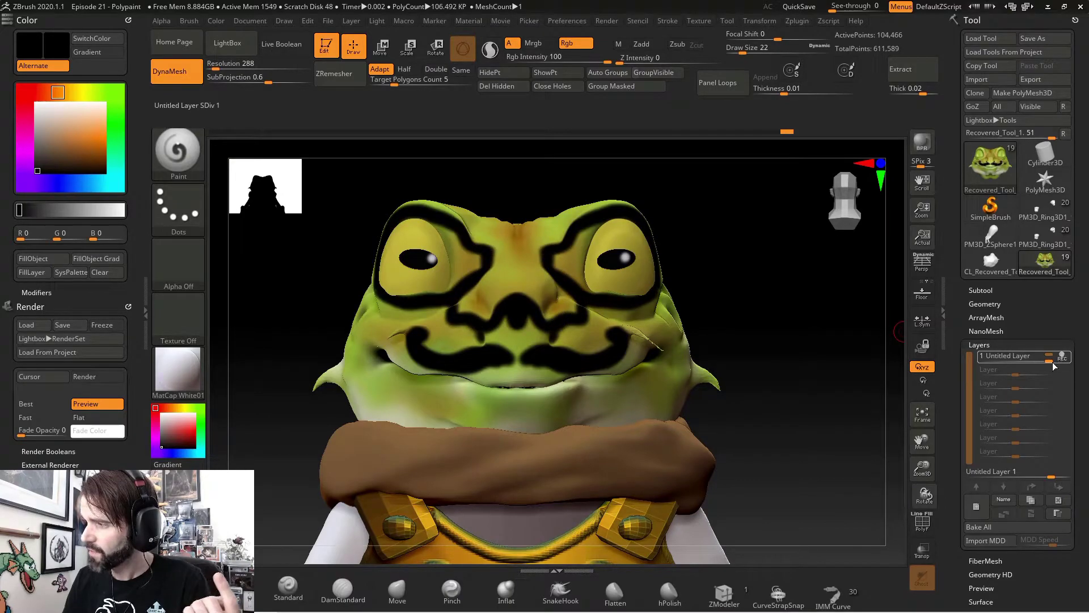
left_click_drag(1054, 366, 602, 344)
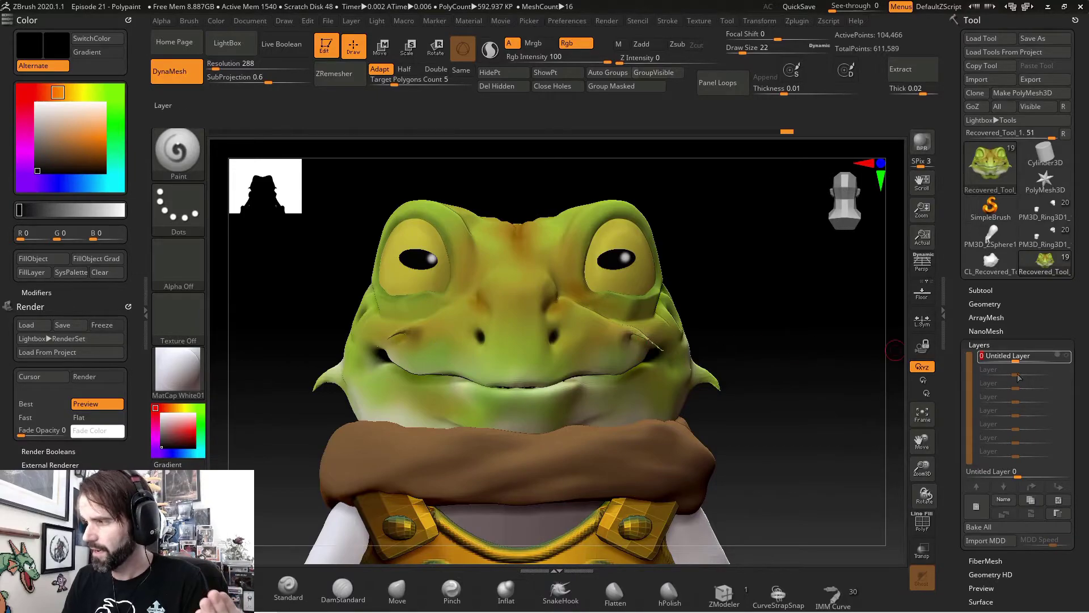
Restore the Untitled Layer to full strength and bake it into the frog's polypaint
key("ctrl+z")
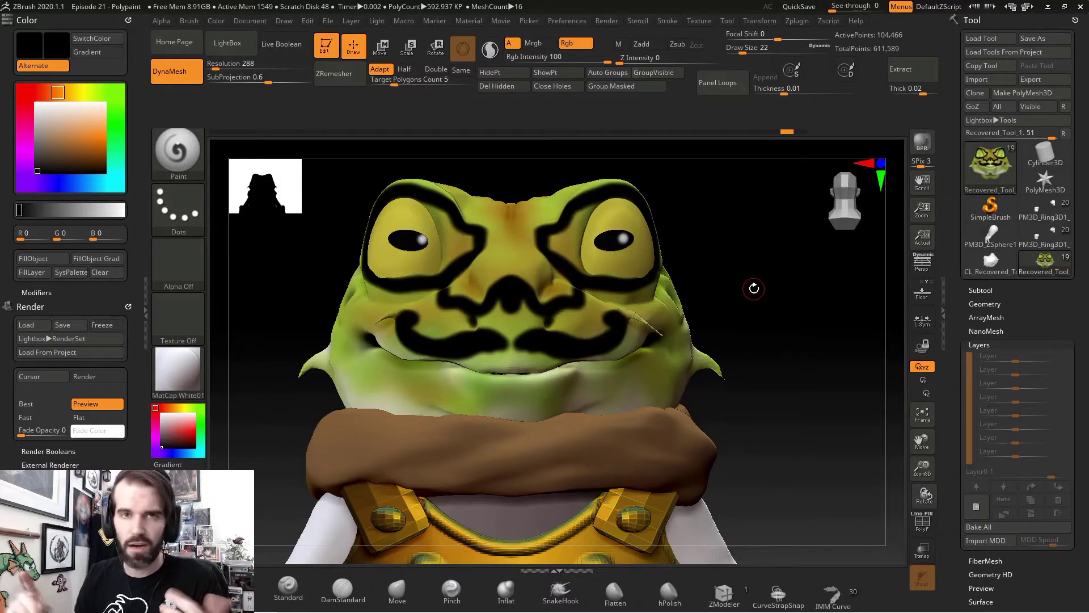
key("ctrl+shift+z")
left_click_drag(1025, 360, 1049, 356)
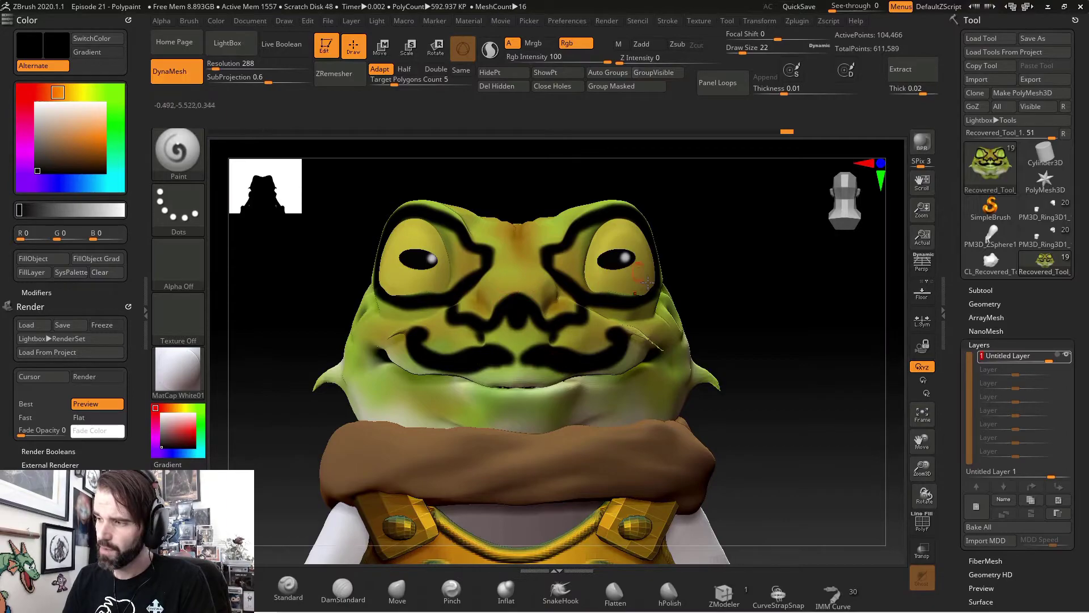
left_click(996, 529)
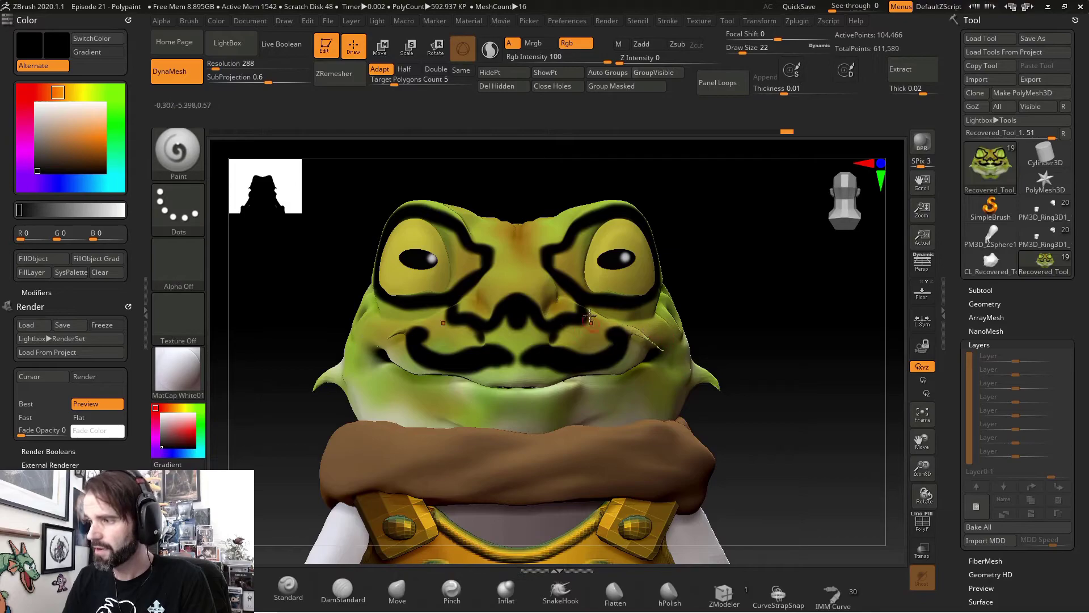
Orbit the frog to a close three-quarter view and switch to the Smooth brush
left_click_drag(712, 329, 903, 298)
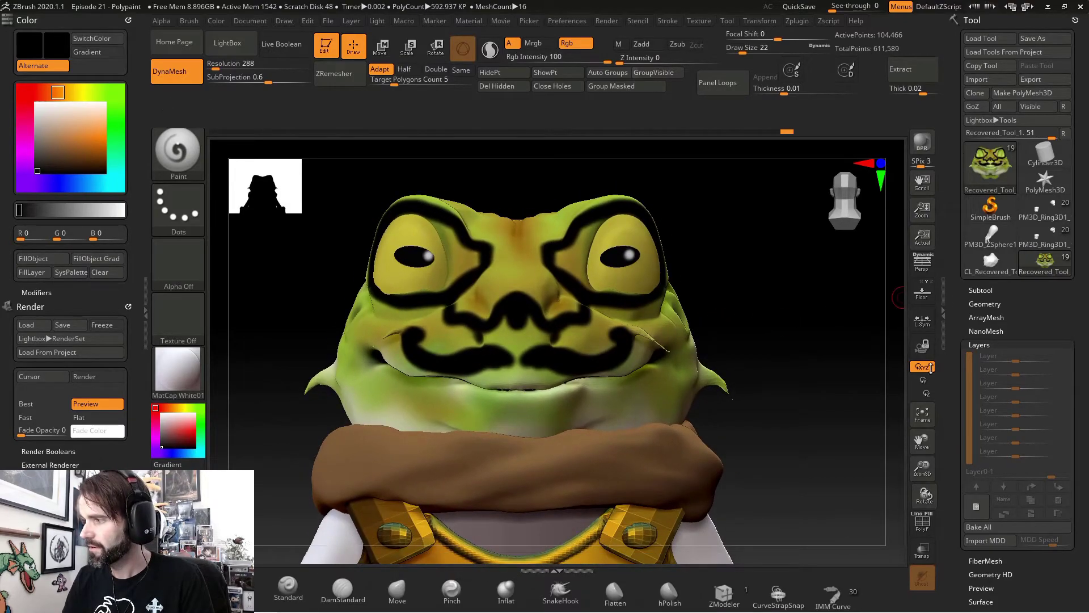
left_click_drag(788, 313, 600, 291)
key("shift")
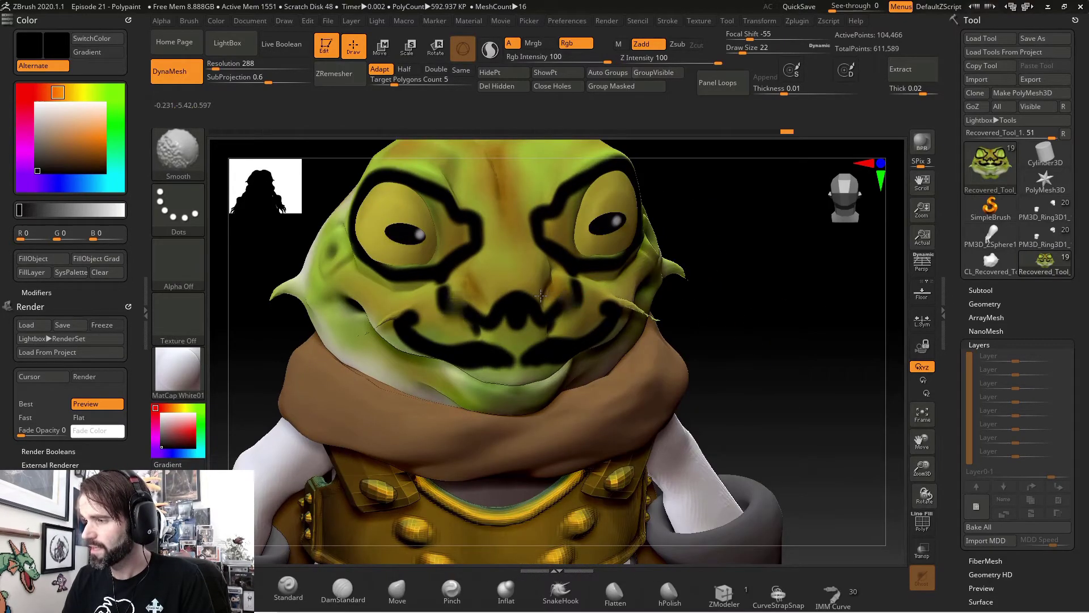
Orbit the frog around and back to a front view, then click on its cheek
left_click_drag(768, 333, 752, 287)
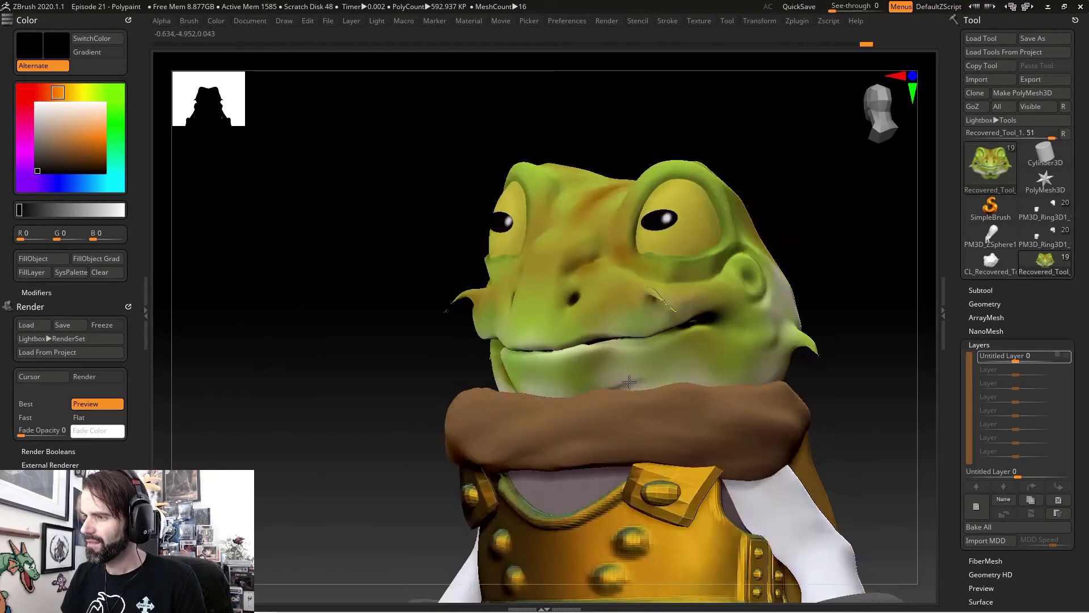
mouse_move(755, 341)
left_mouse_down()
mouse_move(770, 374)
mouse_move(785, 313)
mouse_move(751, 258)
mouse_move(812, 267)
mouse_move(840, 297)
mouse_move(837, 386)
left_mouse_up()
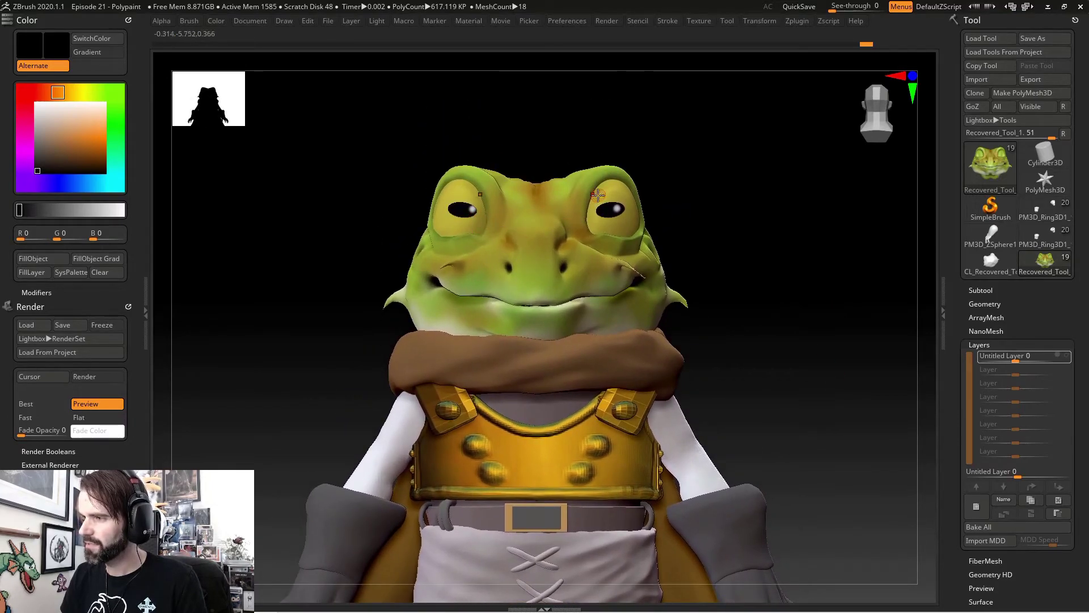
left_click_drag(762, 283, 743, 334)
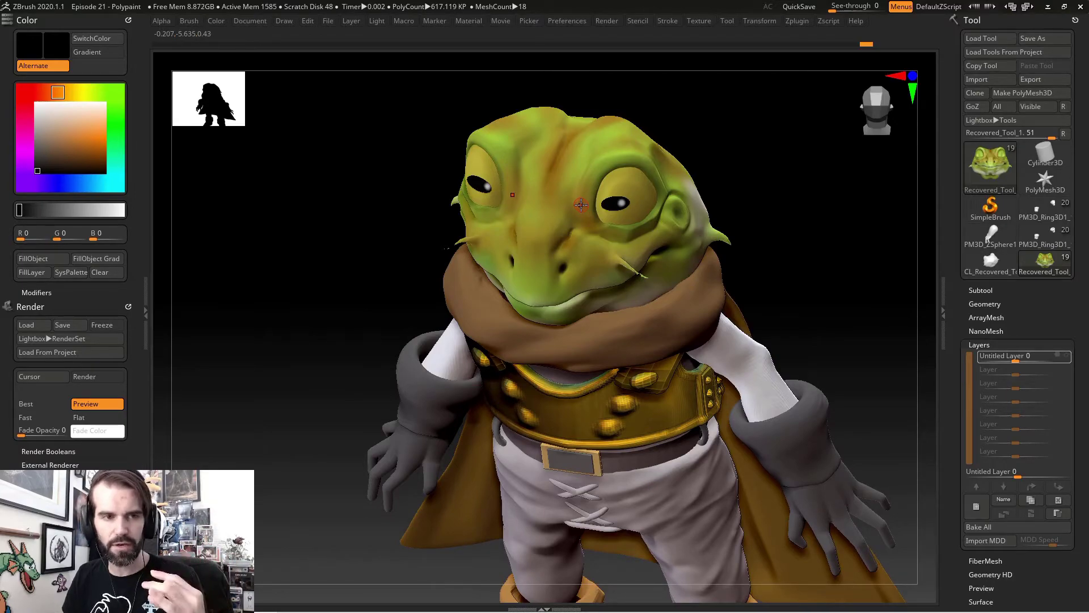
left_click_drag(802, 304, 846, 237, "shift")
left_click(636, 266)
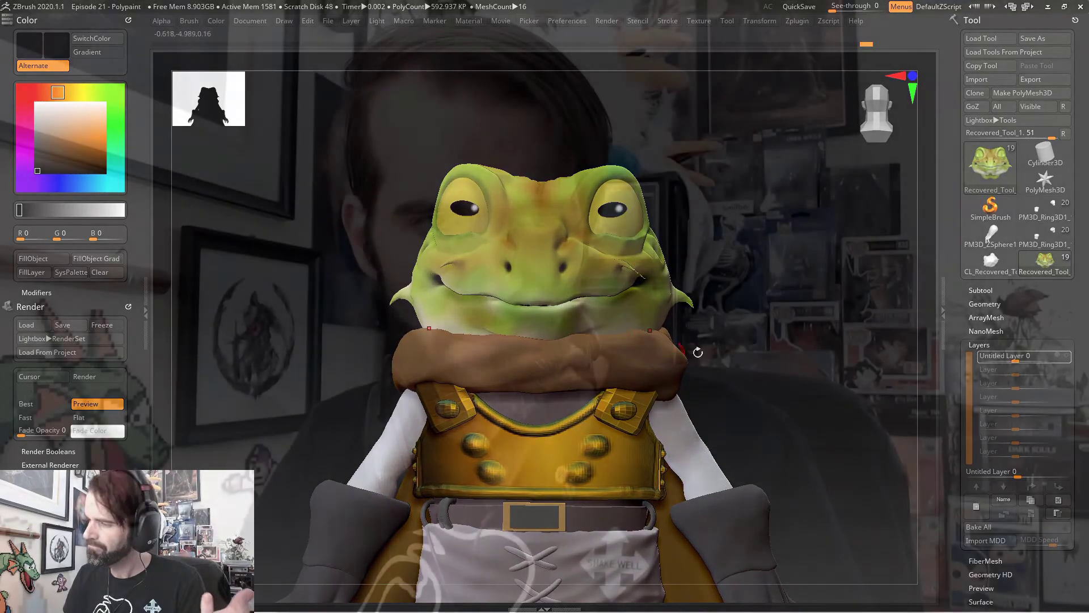